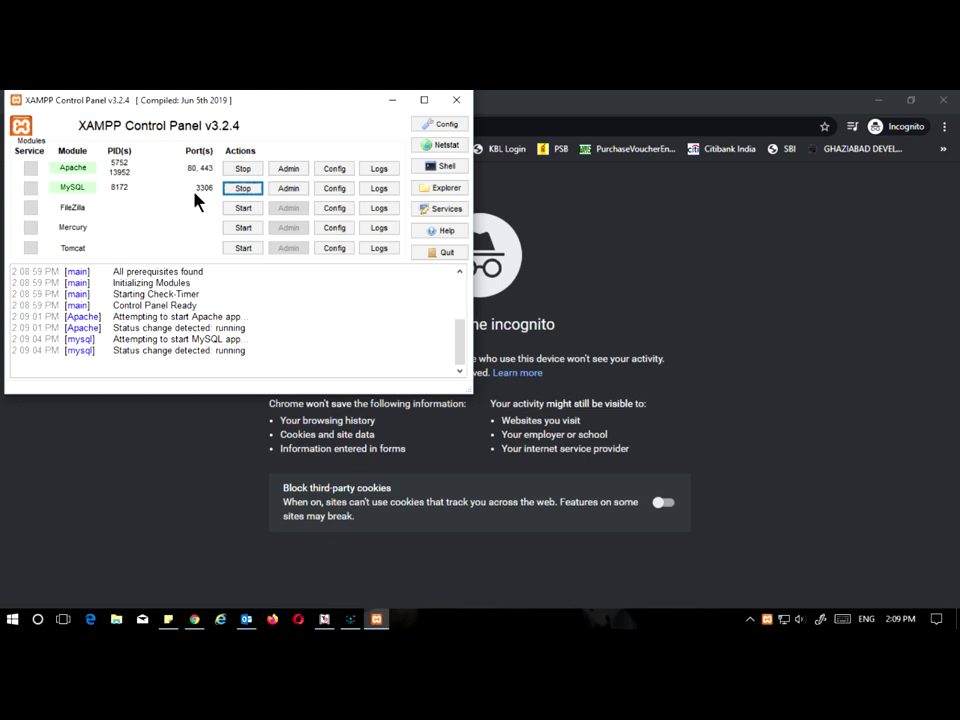
Step: Minimize the XAMPP Control Panel so the Chrome incognito window is in view
left_click(392, 99)
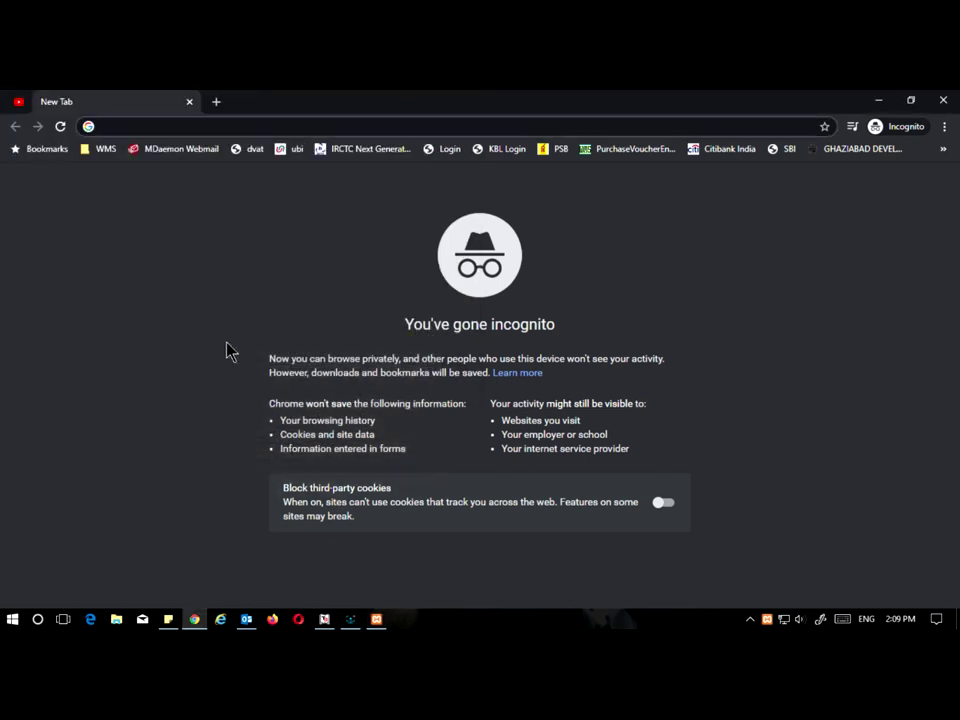
Step: Load localhost/wordpress/ to reach the WordPress setup page
type("localhost/wordpress/")
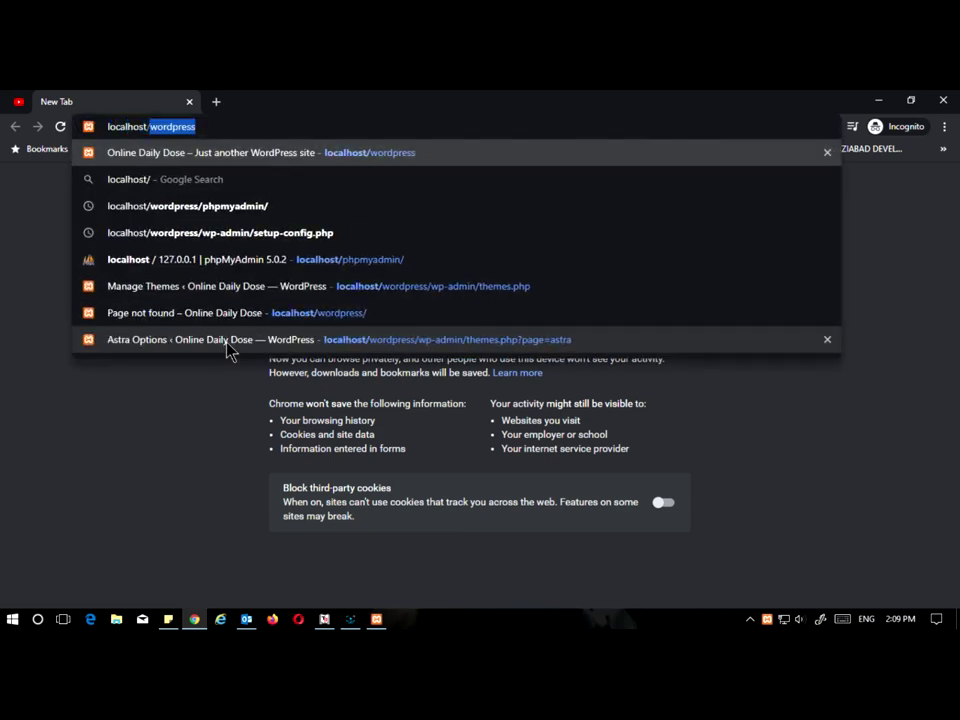
key("Right")
type("/")
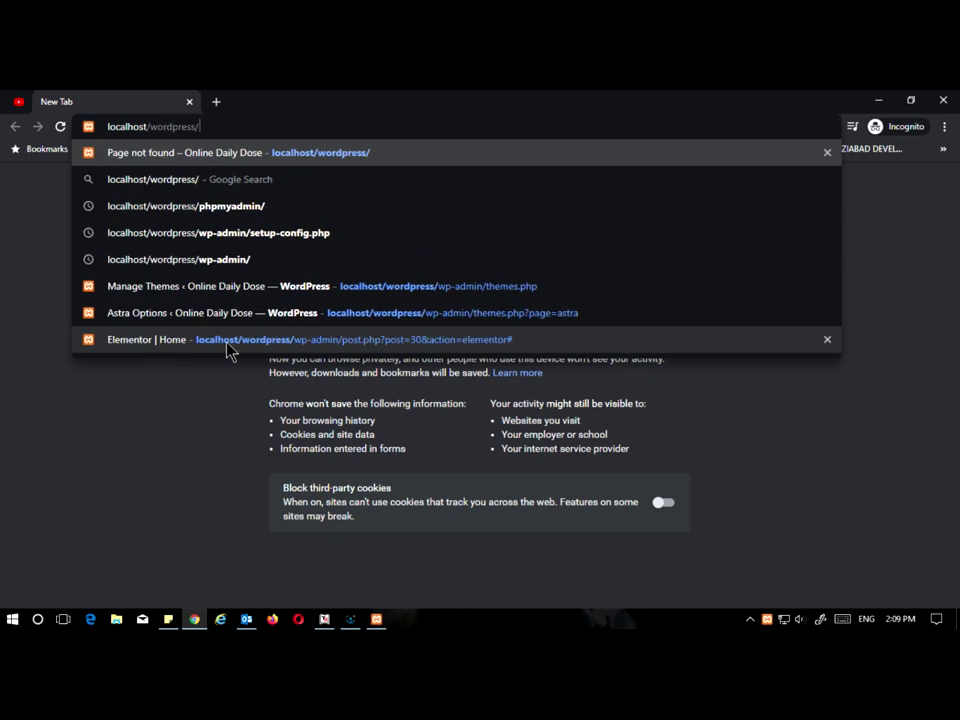
key("Return")
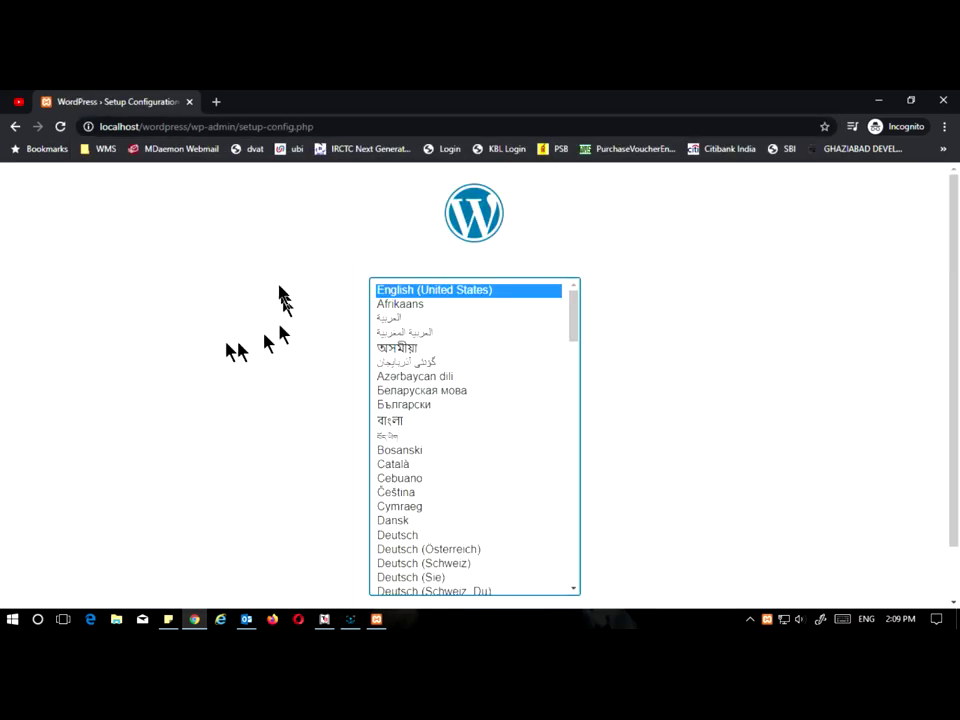
Step: Open localhost/phpmyadmin/ in a second browser tab
left_click(216, 101)
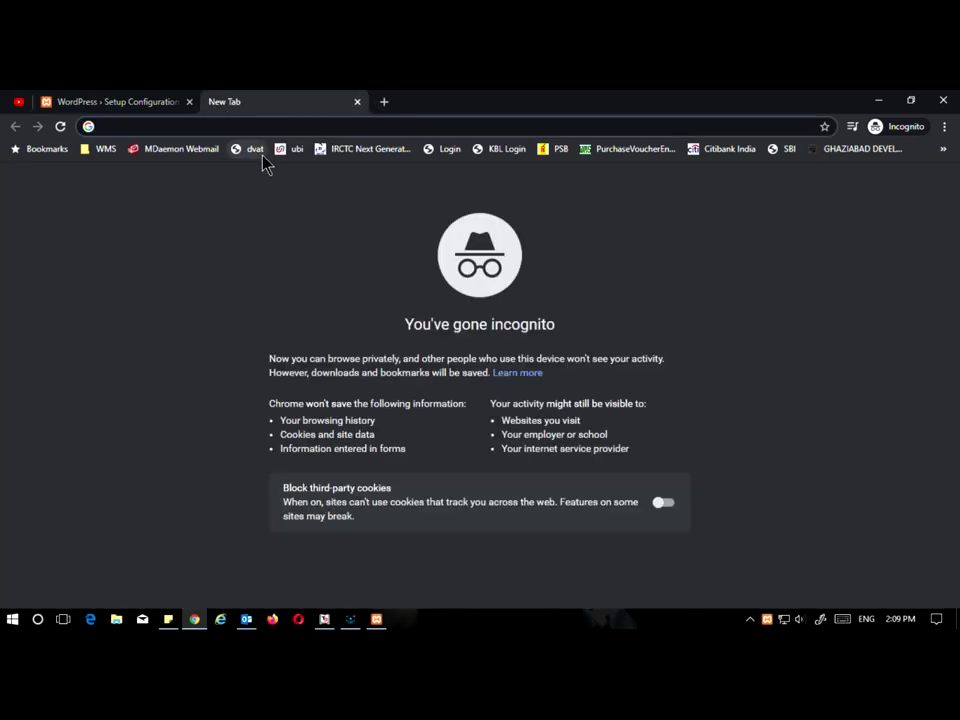
type("local")
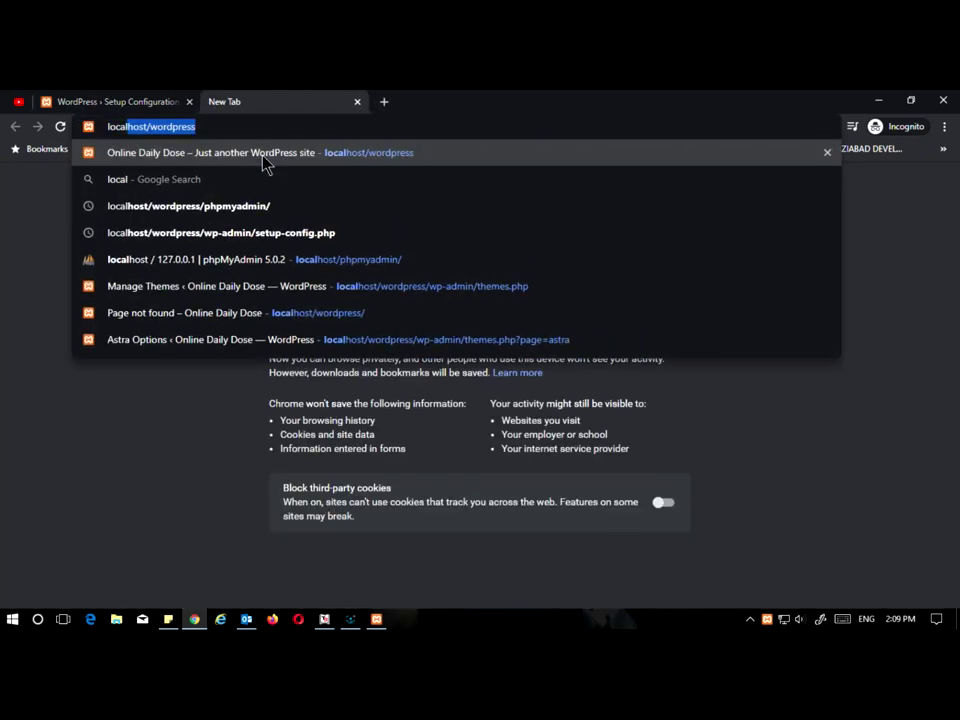
type("host/")
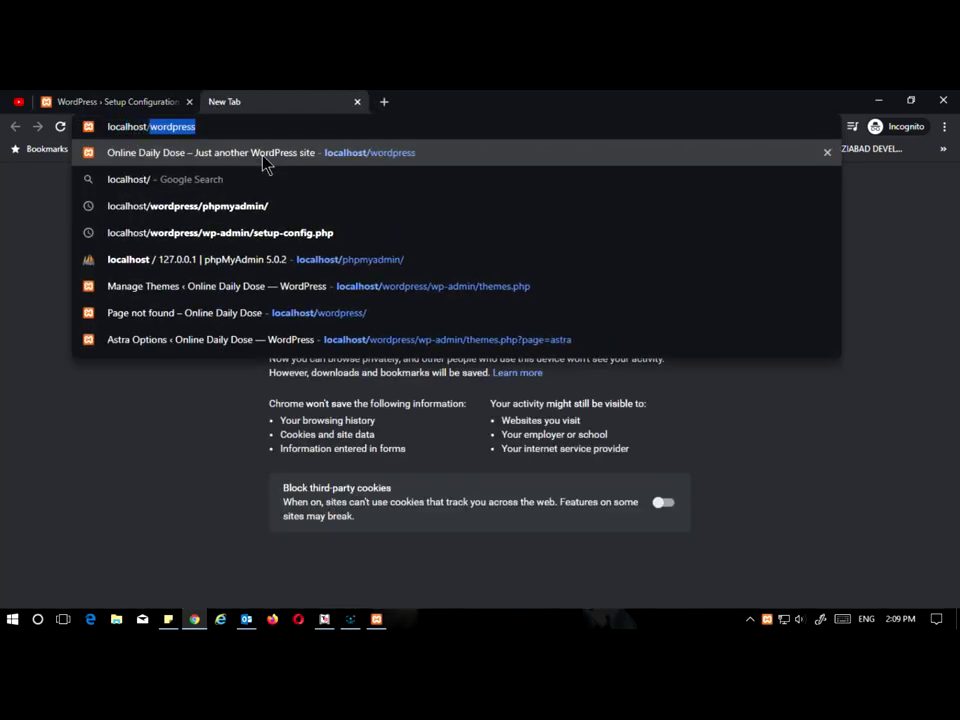
type("ph")
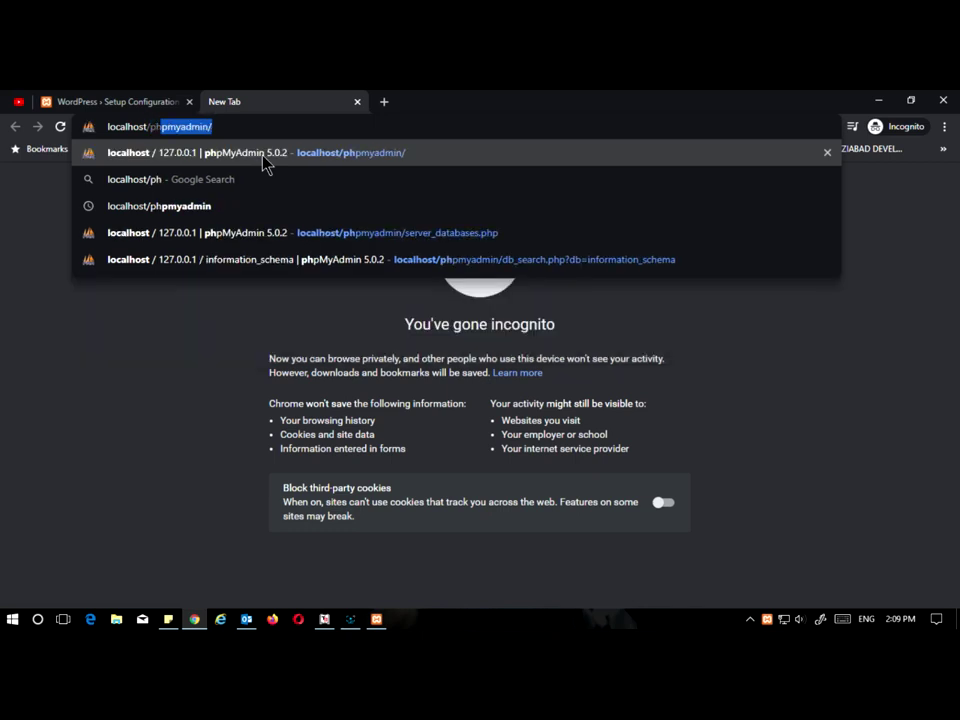
key("Down")
key("Down")
type("/")
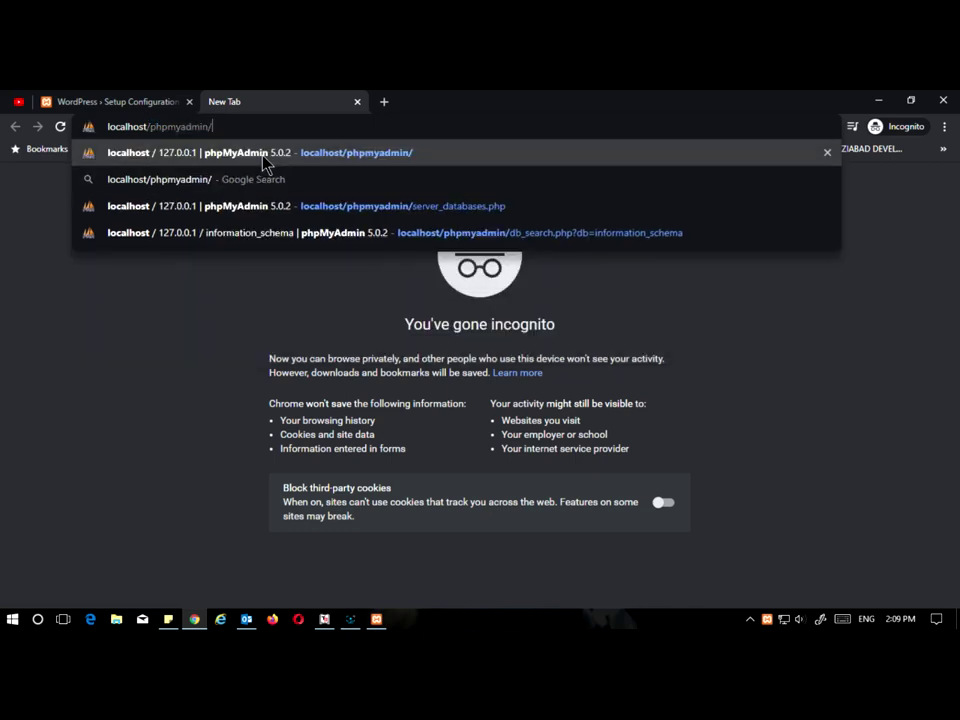
key("Return")
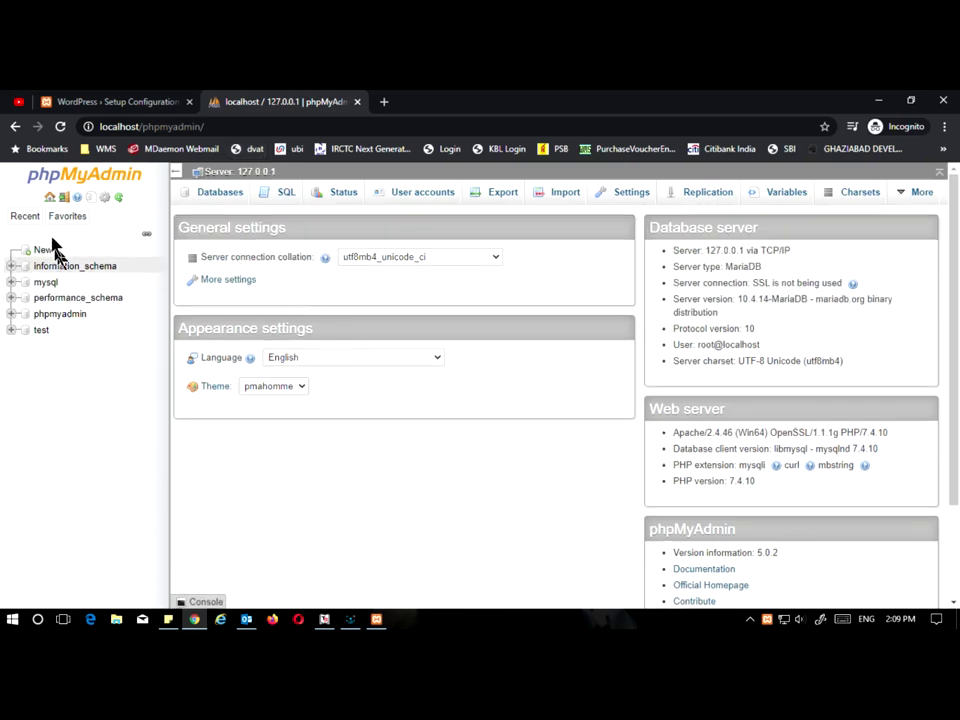
Step: Create an empty database named 'wordpress' from the Databases page
left_click(228, 196)
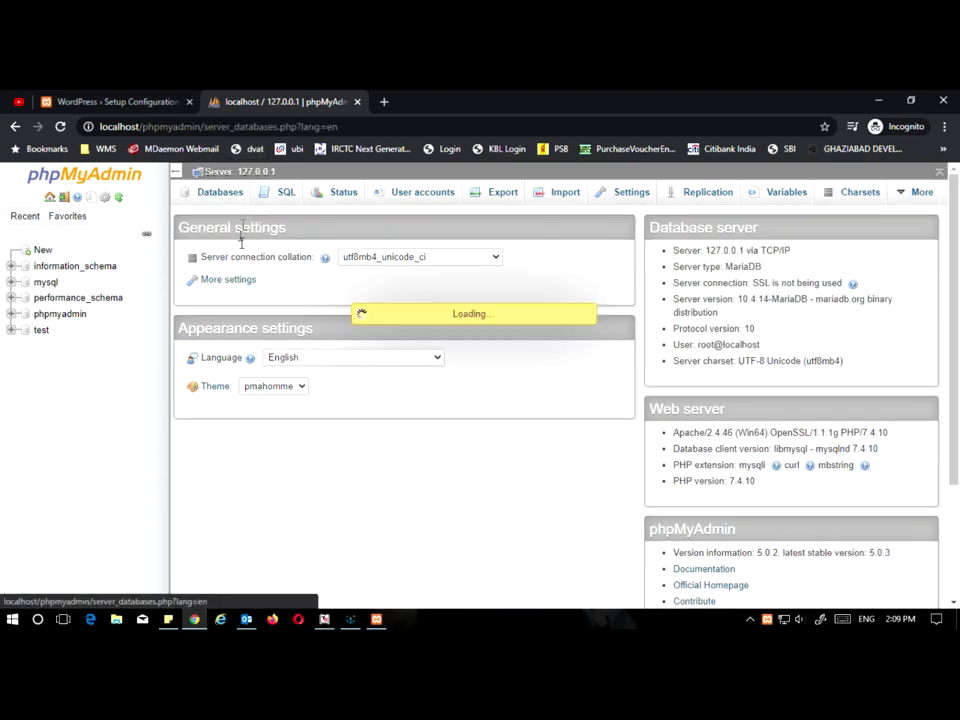
left_click(259, 293)
type("wordpress")
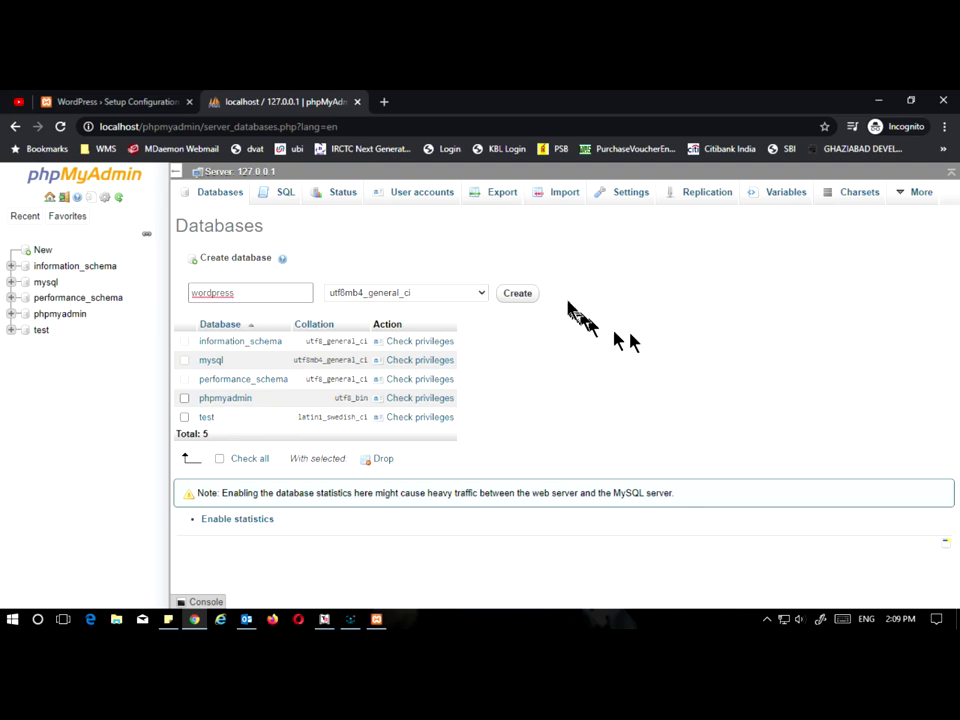
left_click(520, 294)
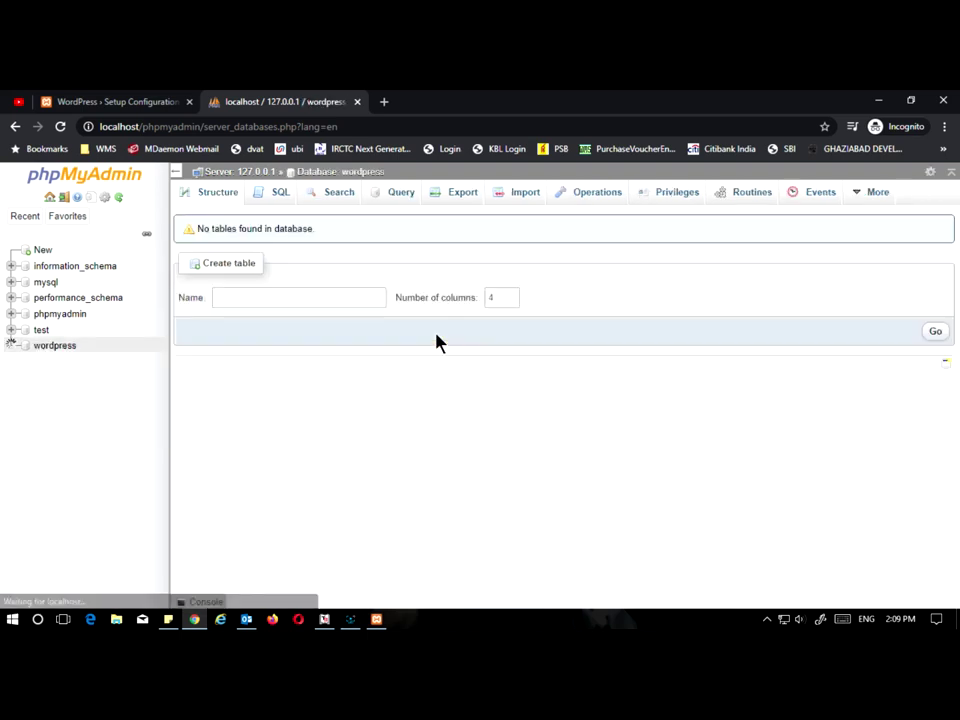
Step: Close the phpMyAdmin tab and continue the WordPress setup in English
left_click(357, 102)
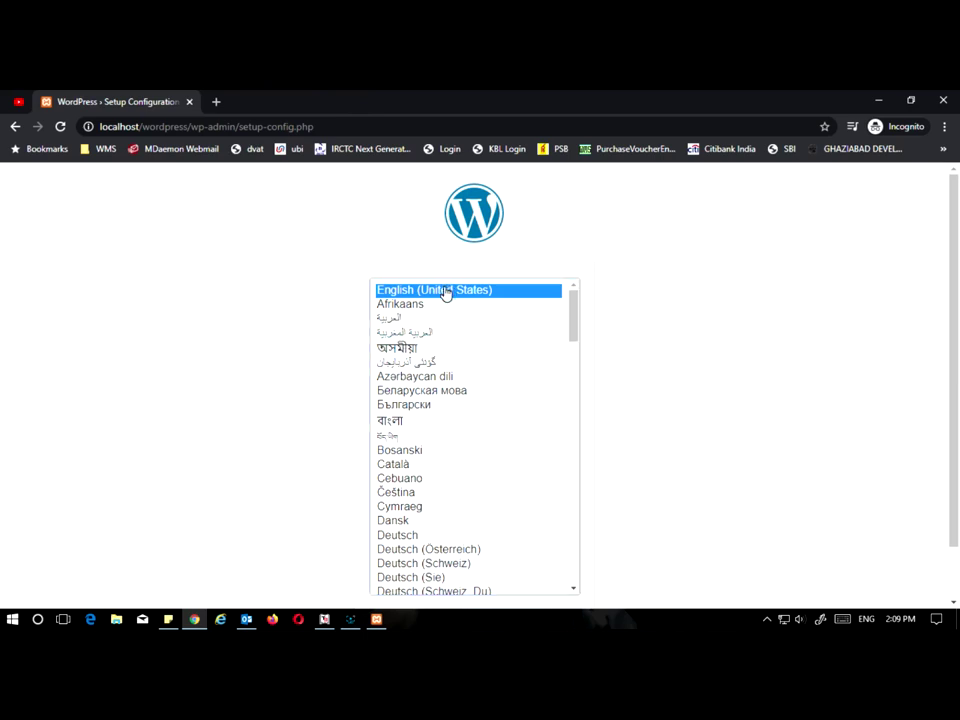
scroll(445, 294, "down", 3)
scroll(516, 358, "up", 3)
scroll(741, 290, "down", 1)
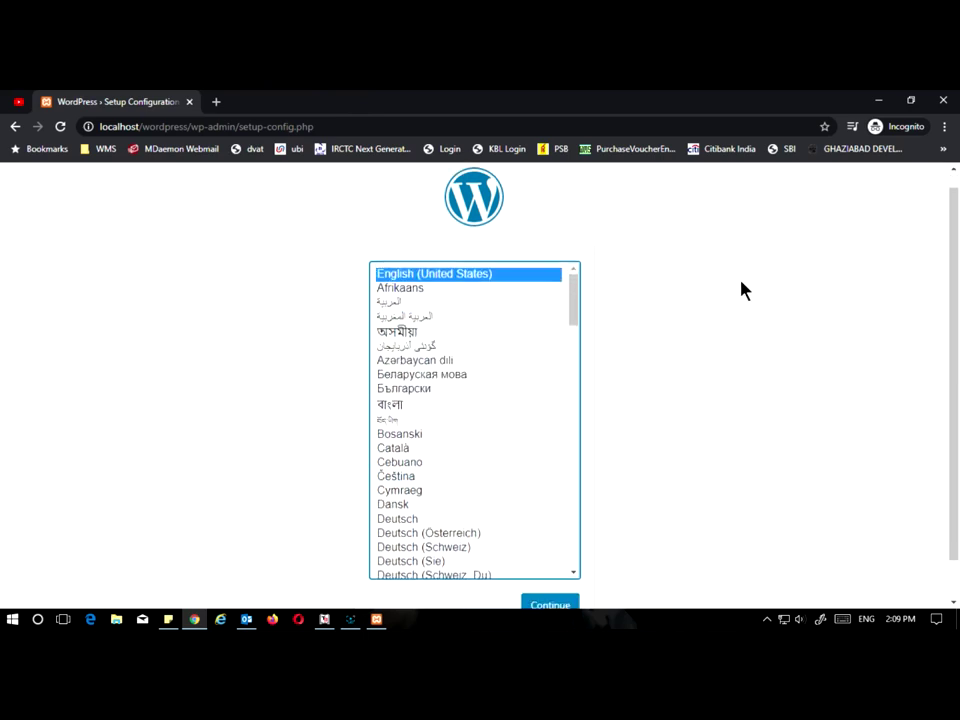
left_click(551, 563)
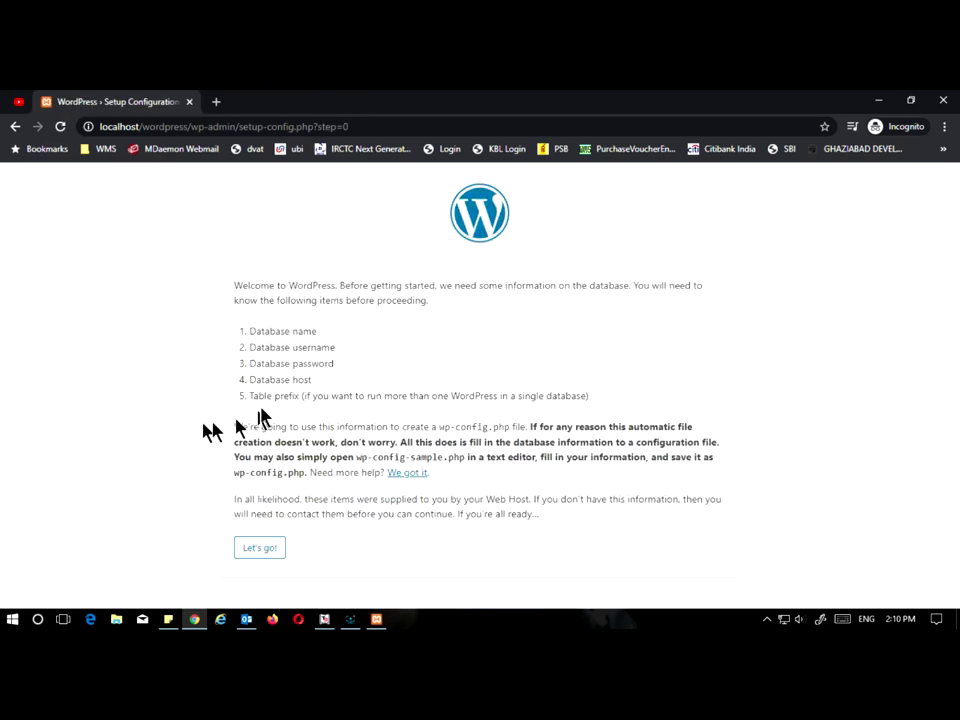
Step: Submit database connection details with username root and an empty password
left_click(272, 547)
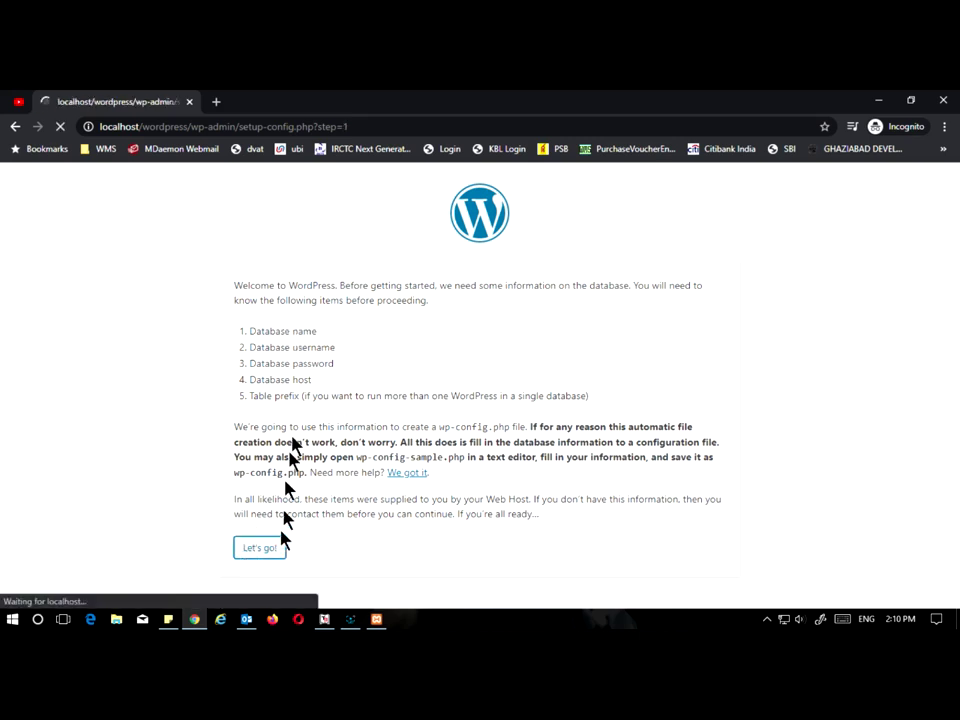
double_click(418, 366)
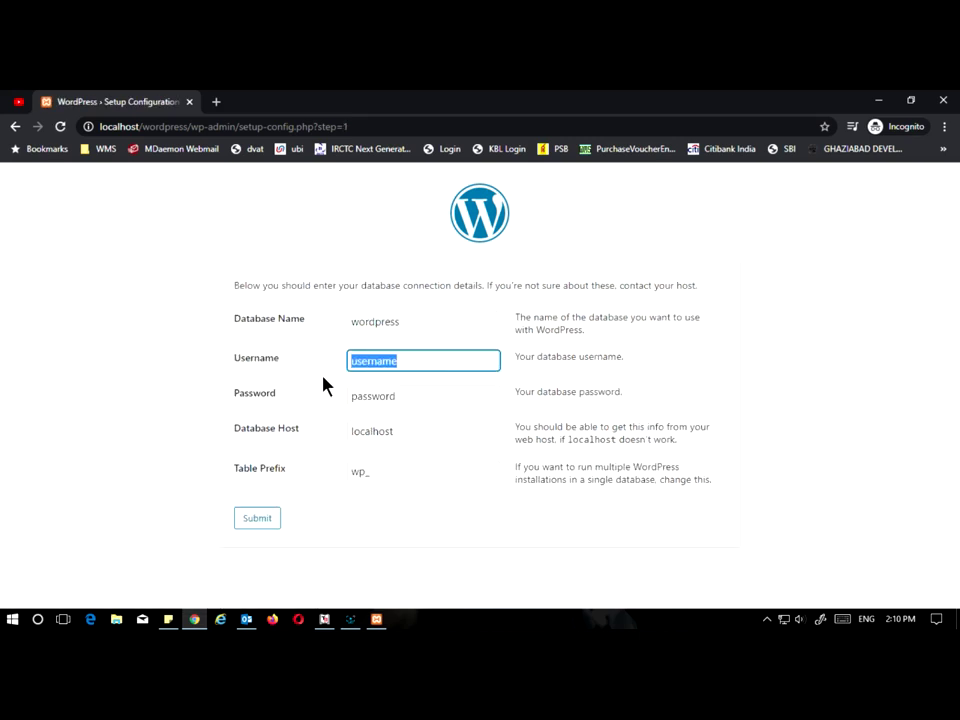
type("root")
key("Tab")
key("BackSpace")
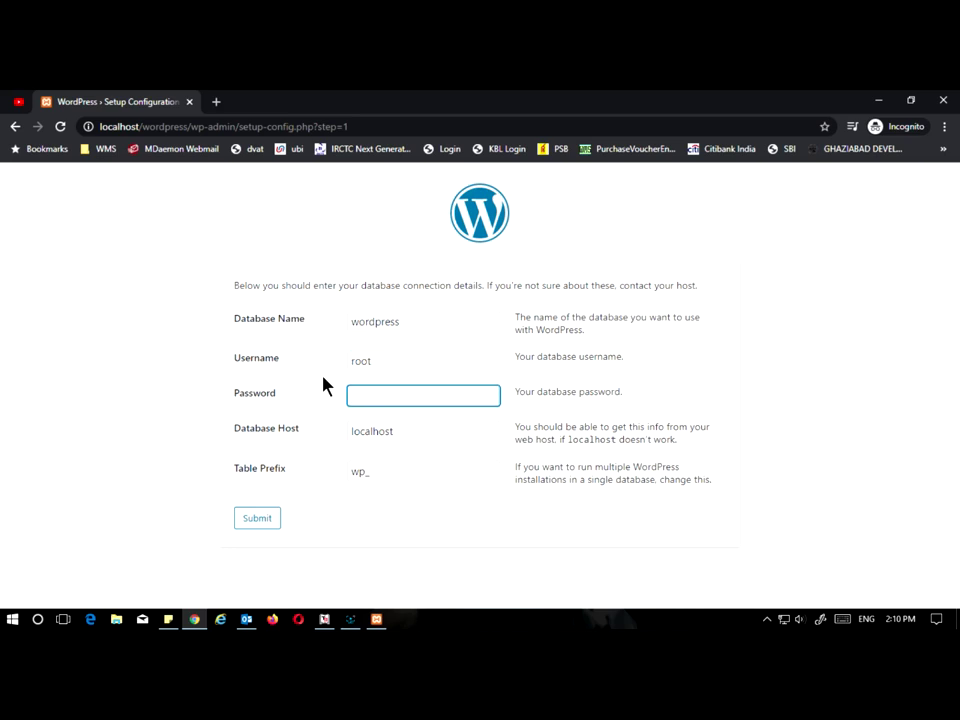
left_click(257, 518)
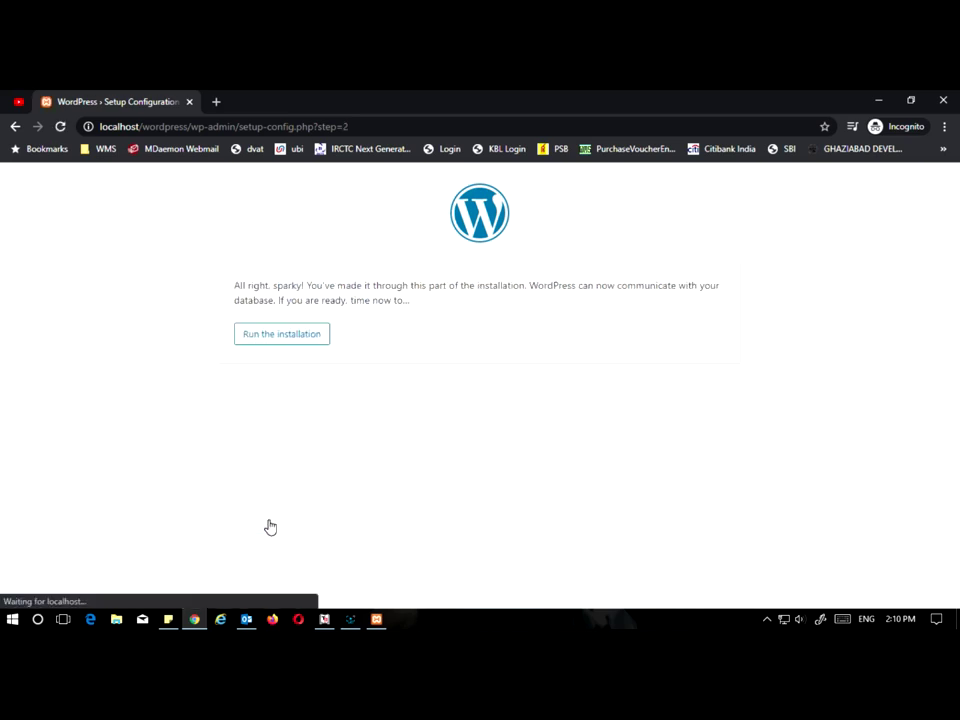
Step: Start the installation and enter 'Online Daily Dose' as the site title
left_click(268, 338)
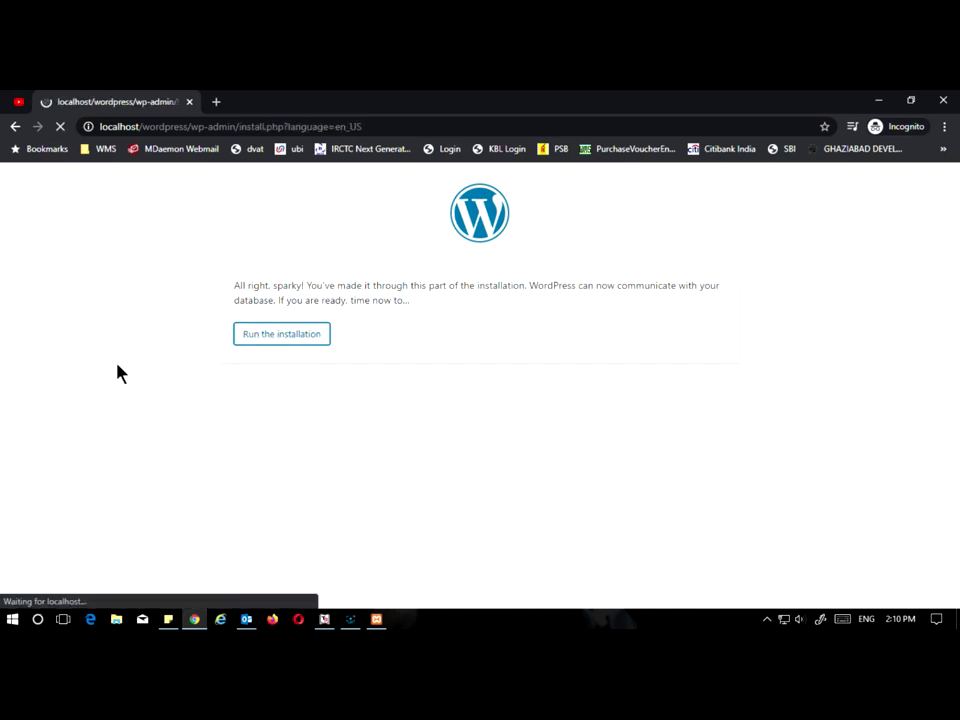
scroll(242, 398, "down", 1)
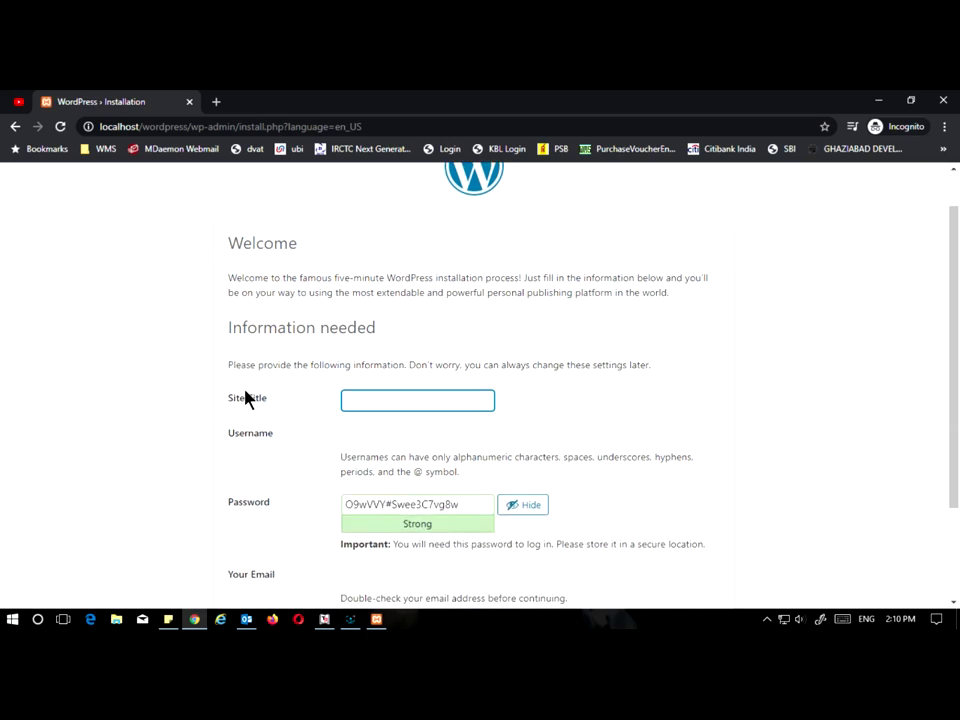
type("Online Daily ")
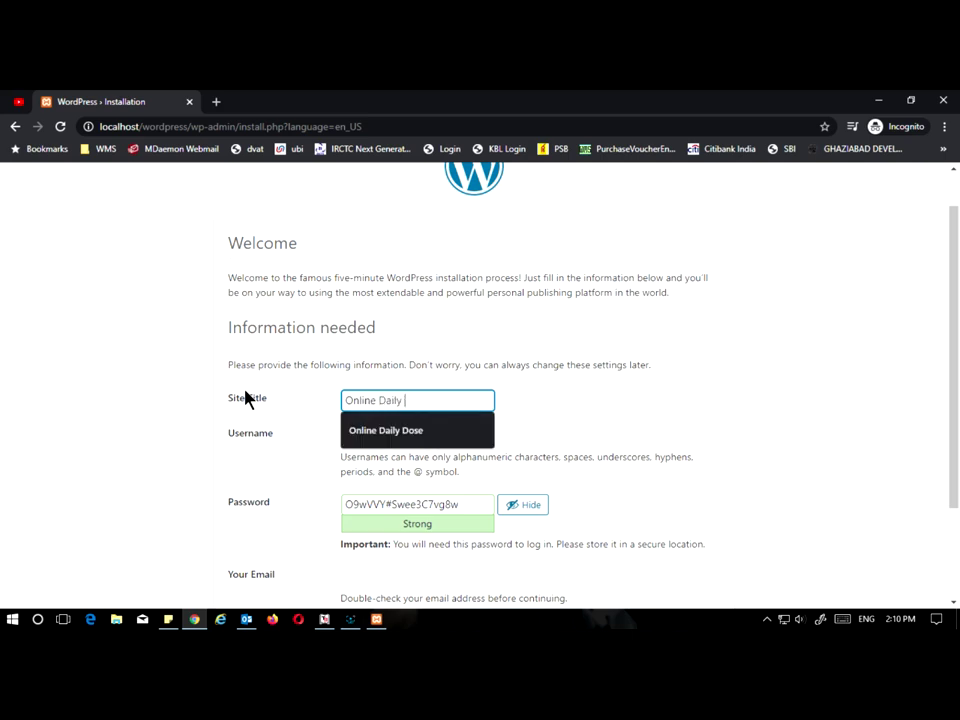
type("Dose")
key("Tab")
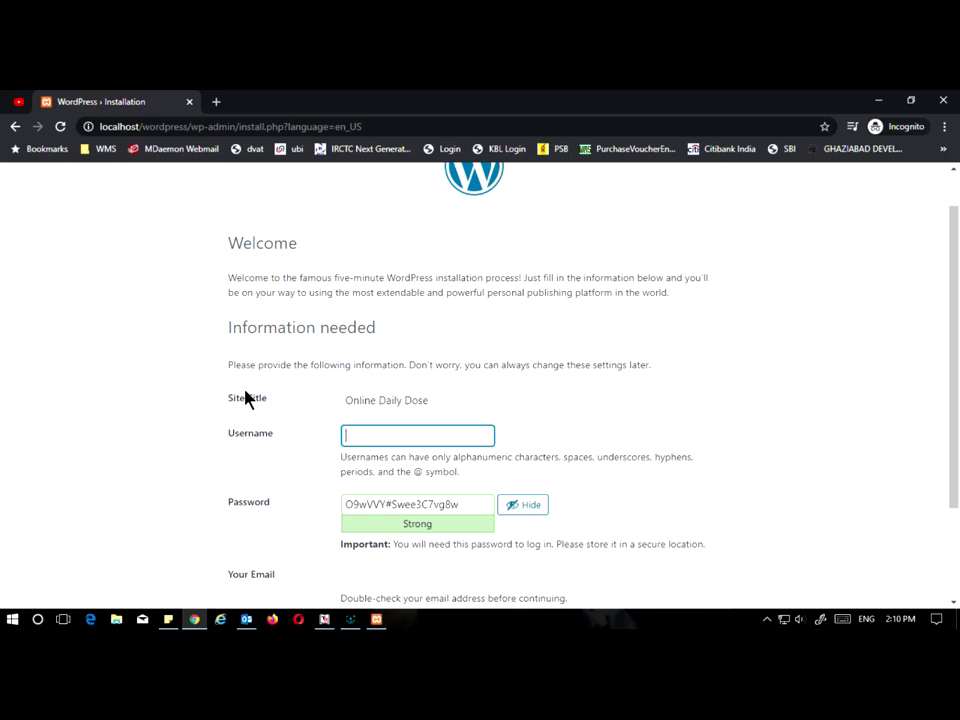
Step: Set the admin username to admin with a weak password, confirming its use
type("admin")
key("Tab")
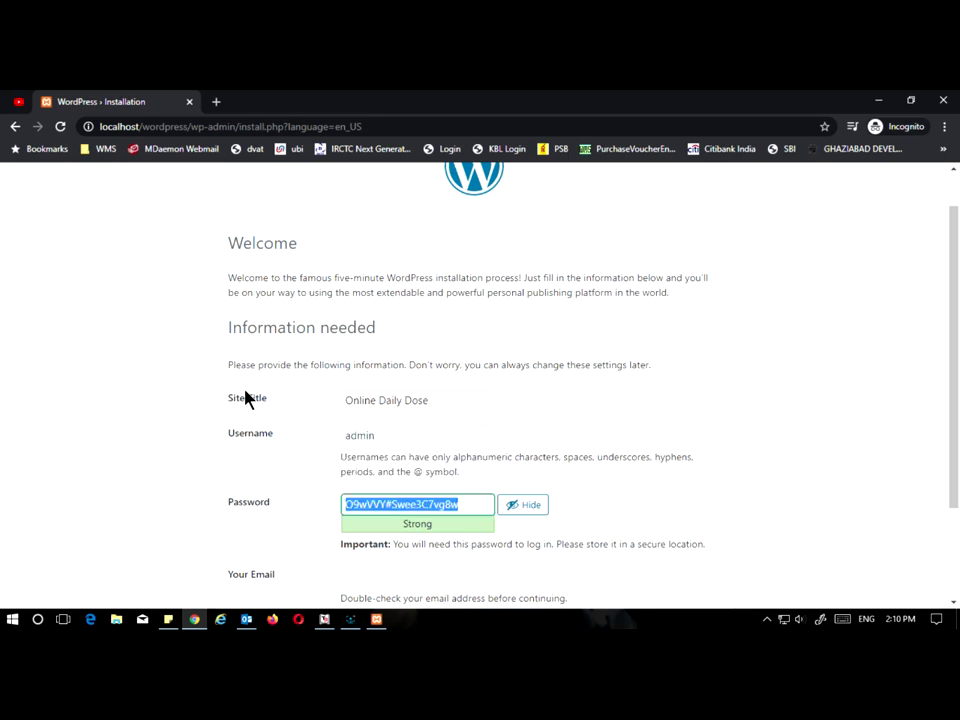
type("admin")
key("Tab")
key("Tab")
key("space")
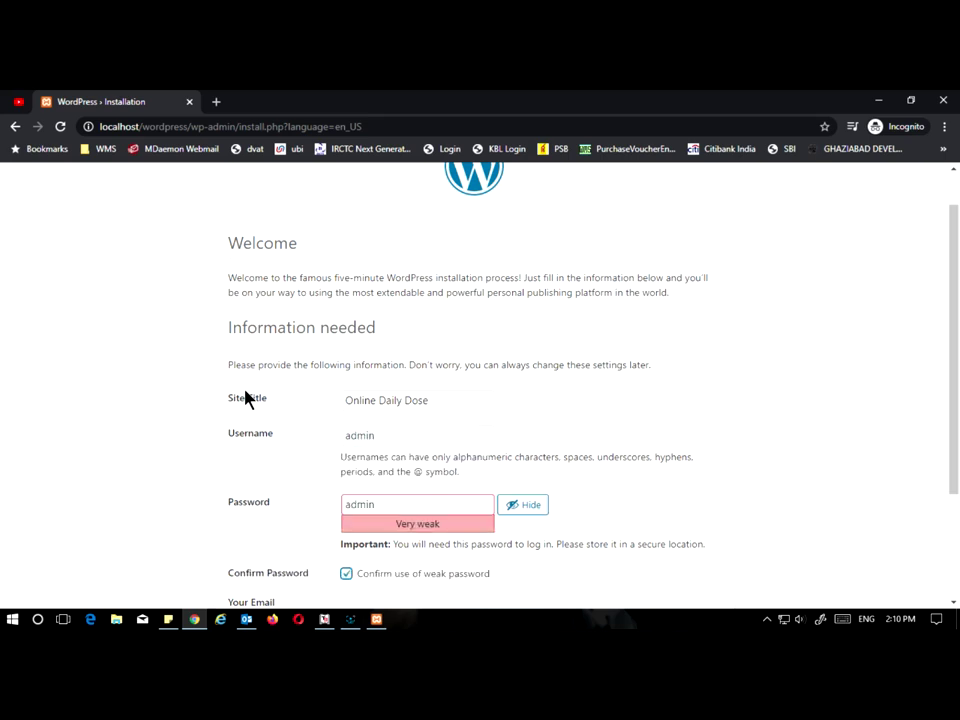
key("Tab")
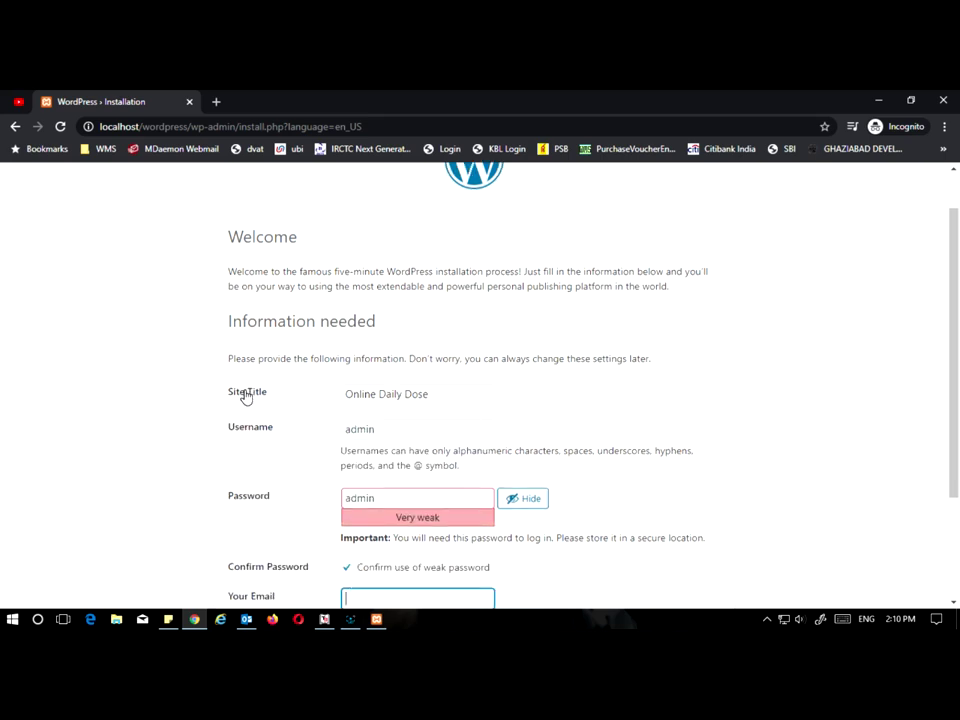
Step: Fill in the administrator's e-mail address and install WordPress
scroll(245, 397, "down", 3)
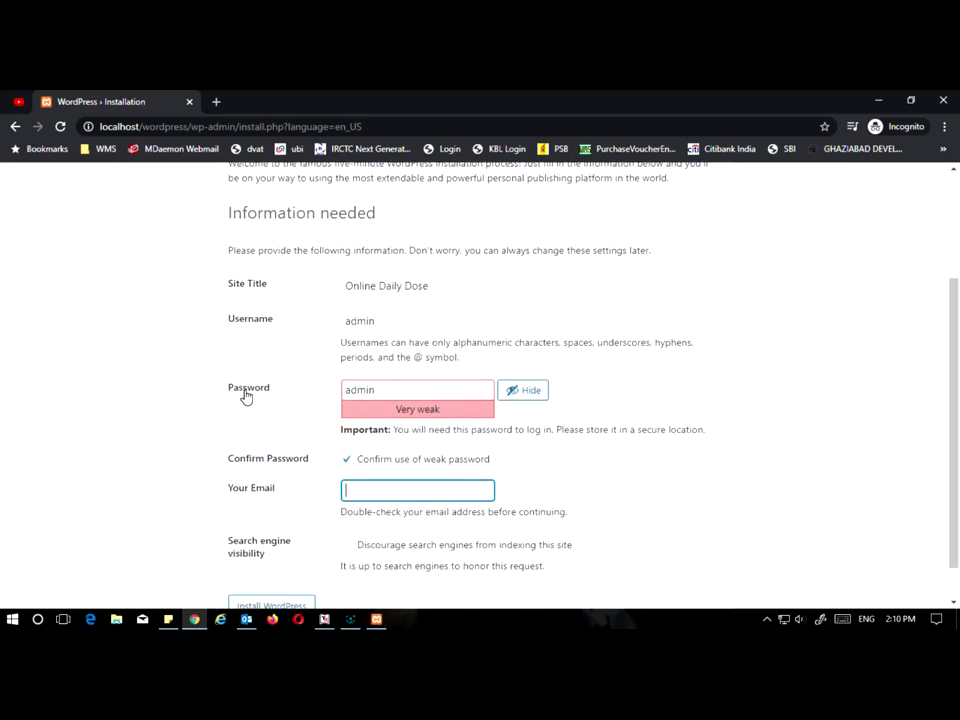
type("dkumar")
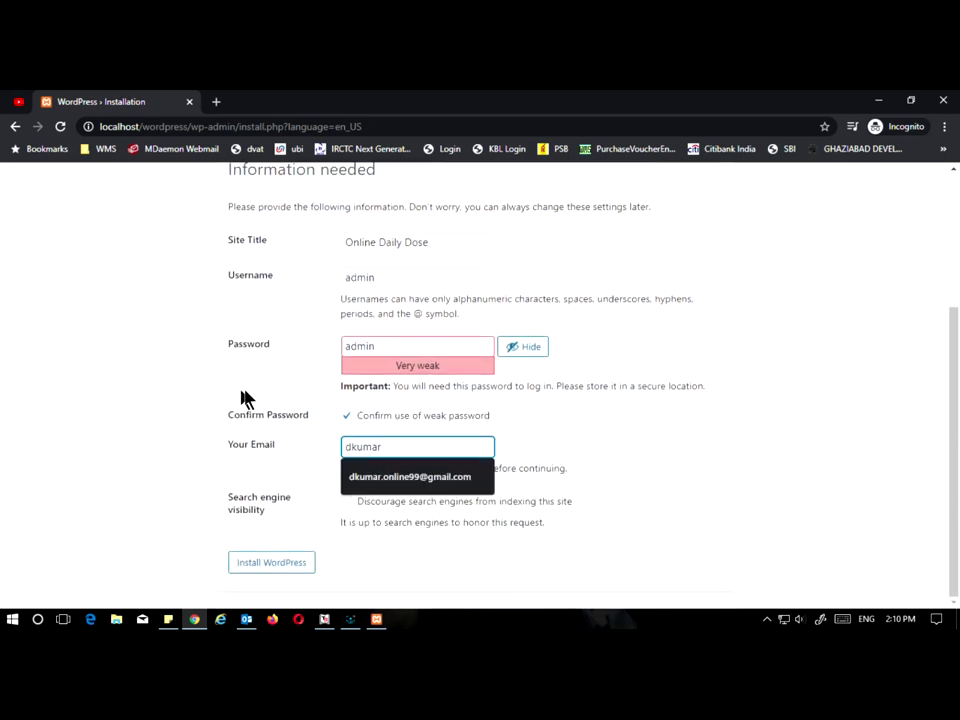
key("Down")
key("Return")
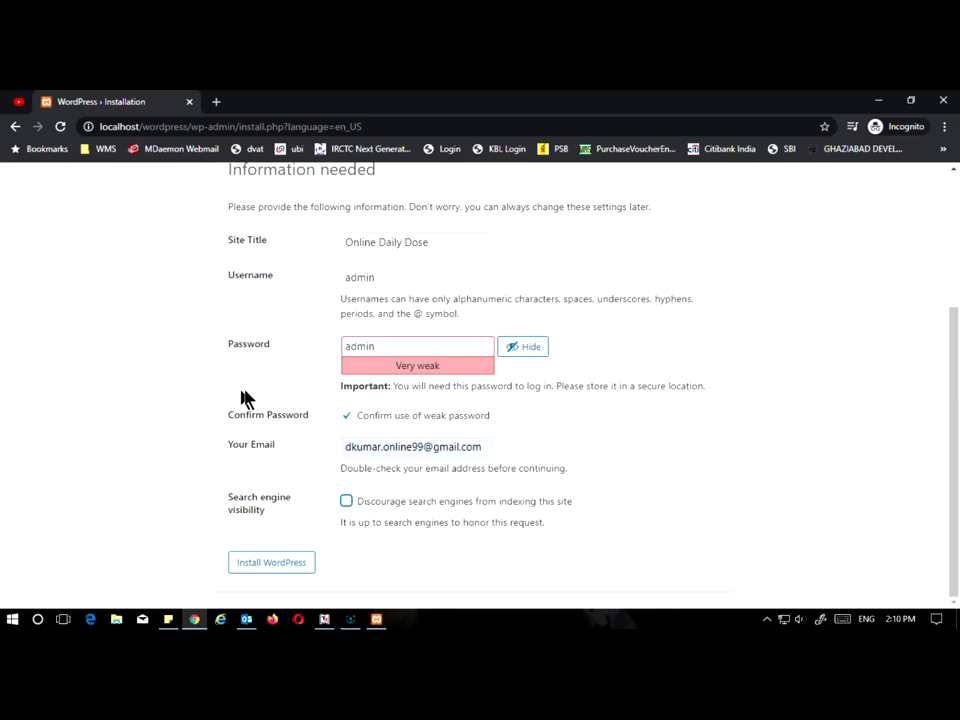
left_click(268, 565)
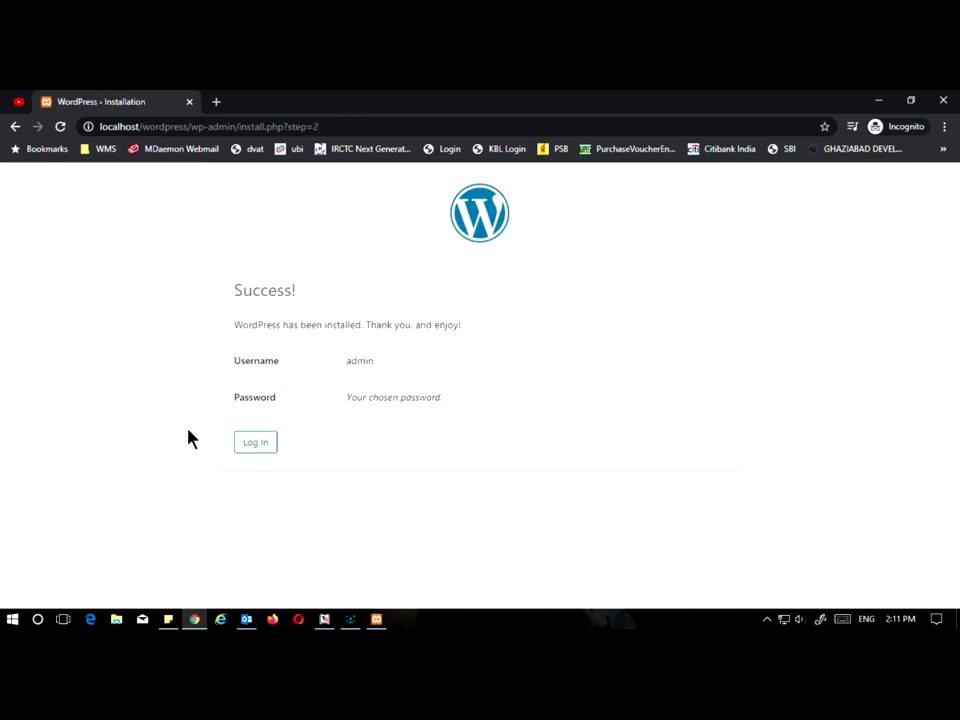
Step: Log in as admin with the administrator password to reach the Online Daily Dose Dashboard
left_click(256, 445)
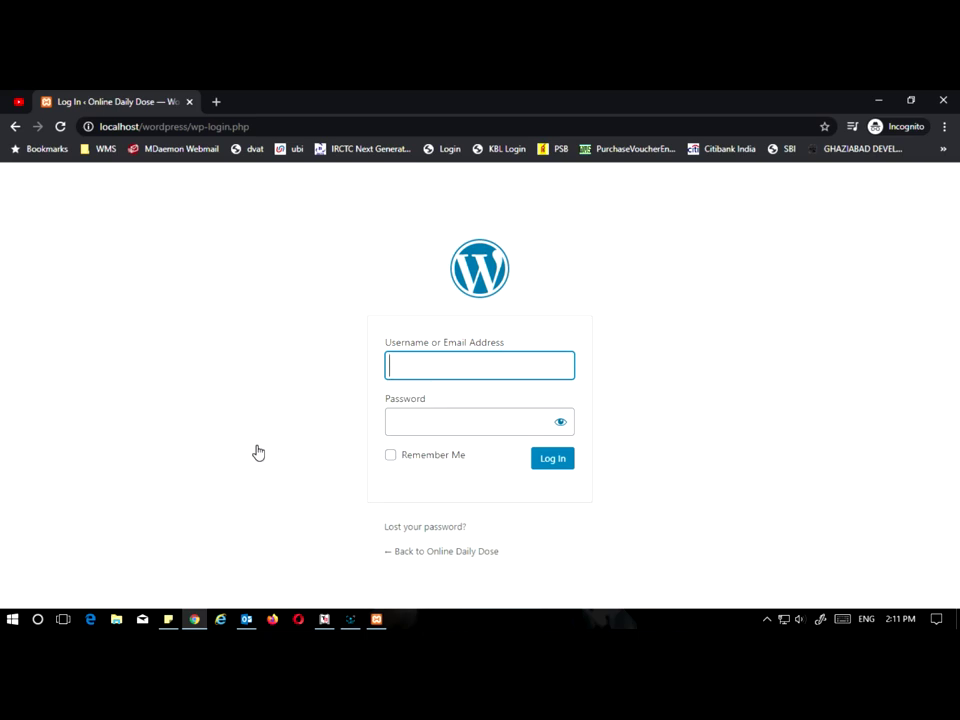
type("admin")
key("Tab")
type("admin")
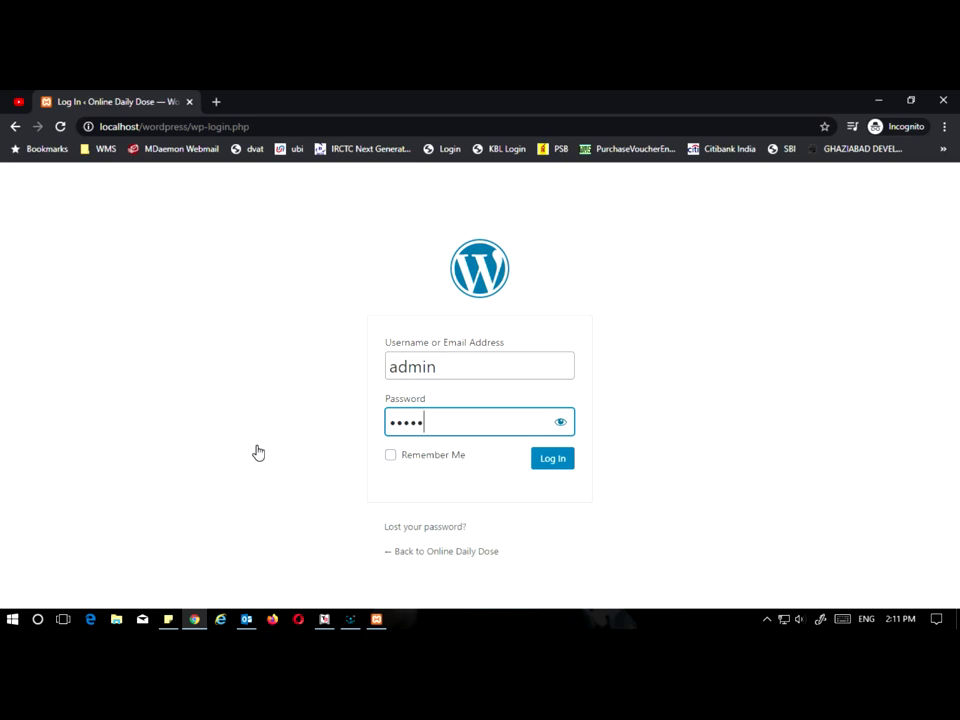
left_click(545, 460)
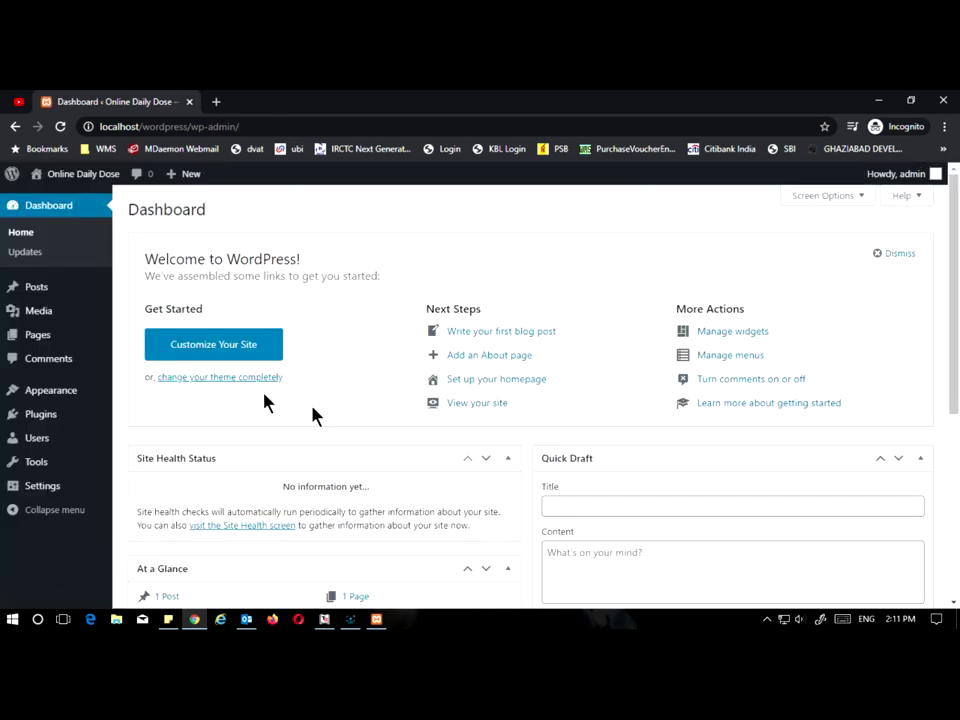
Step: Go to the Installed Plugins list
scroll(361, 274, "down", 2)
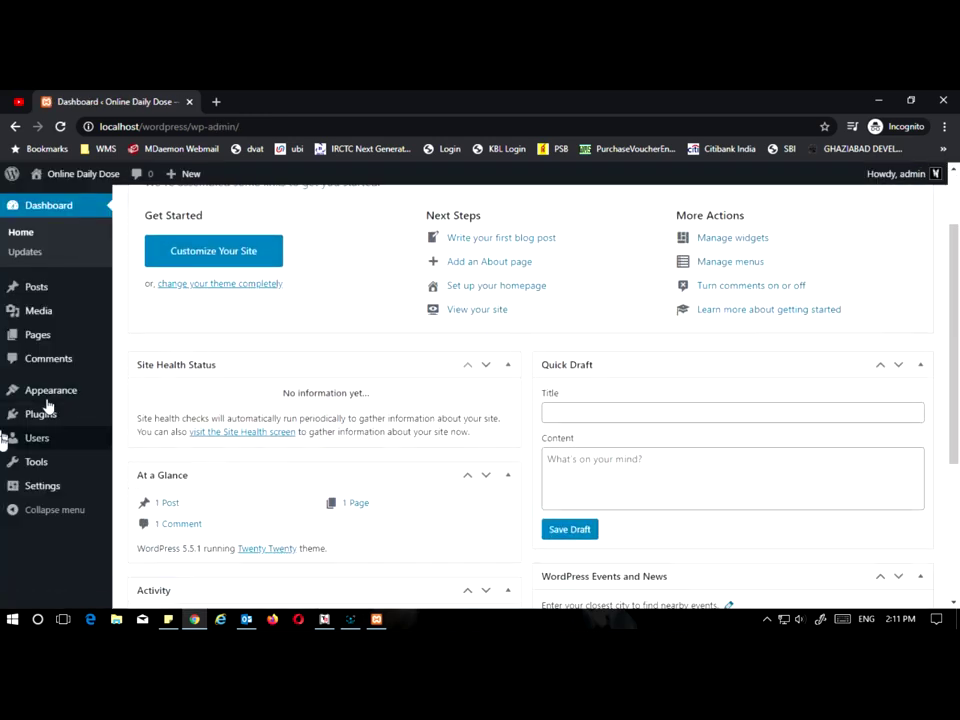
mouse_move(51, 414)
left_click(147, 420)
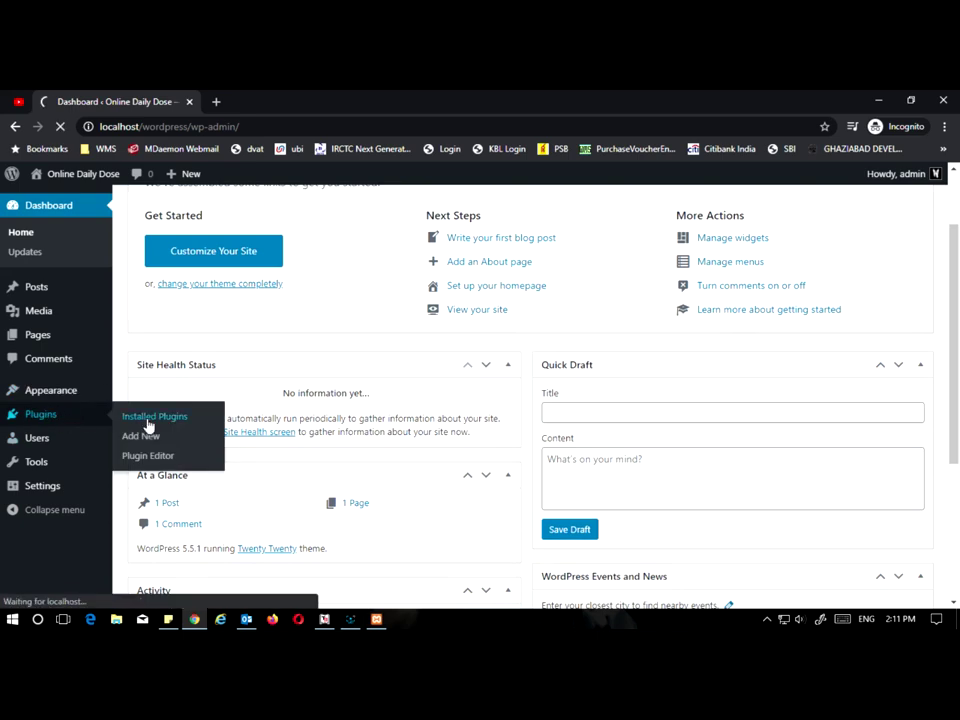
Step: Bulk-delete Akismet Anti-Spam and Hello Dolly, then go to Add New plugins
left_click(145, 289)
left_click(172, 260)
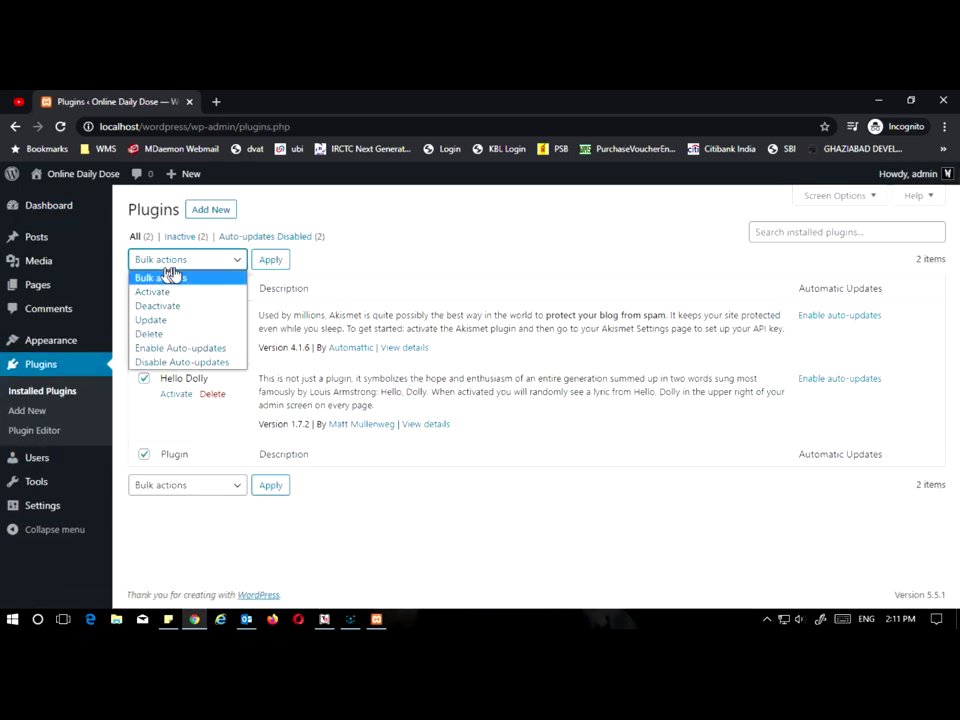
left_click(172, 333)
left_click(272, 260)
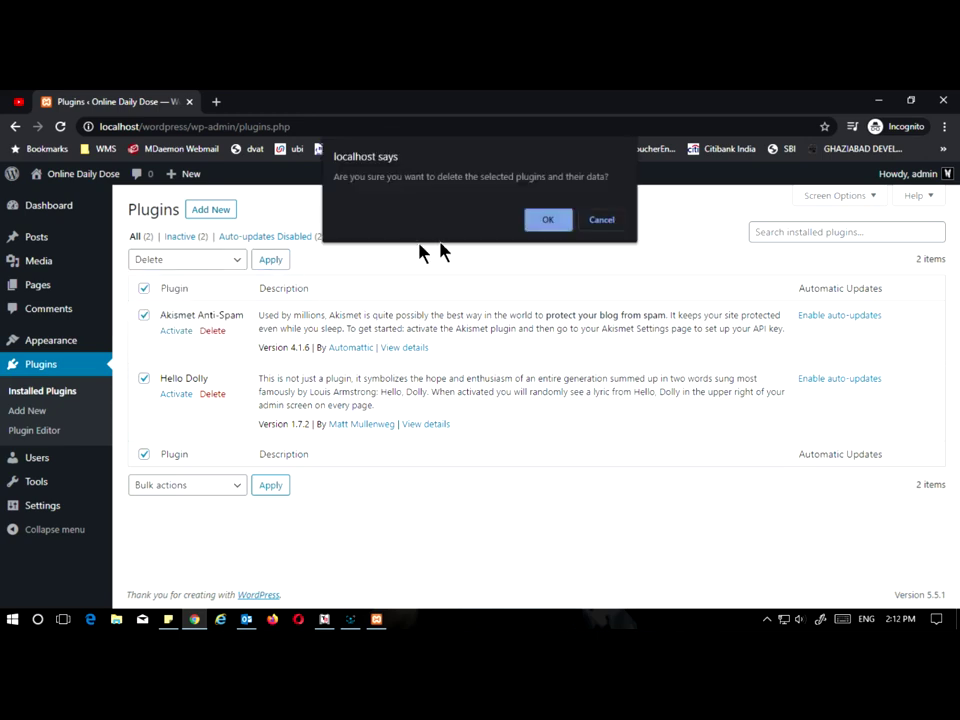
left_click(550, 220)
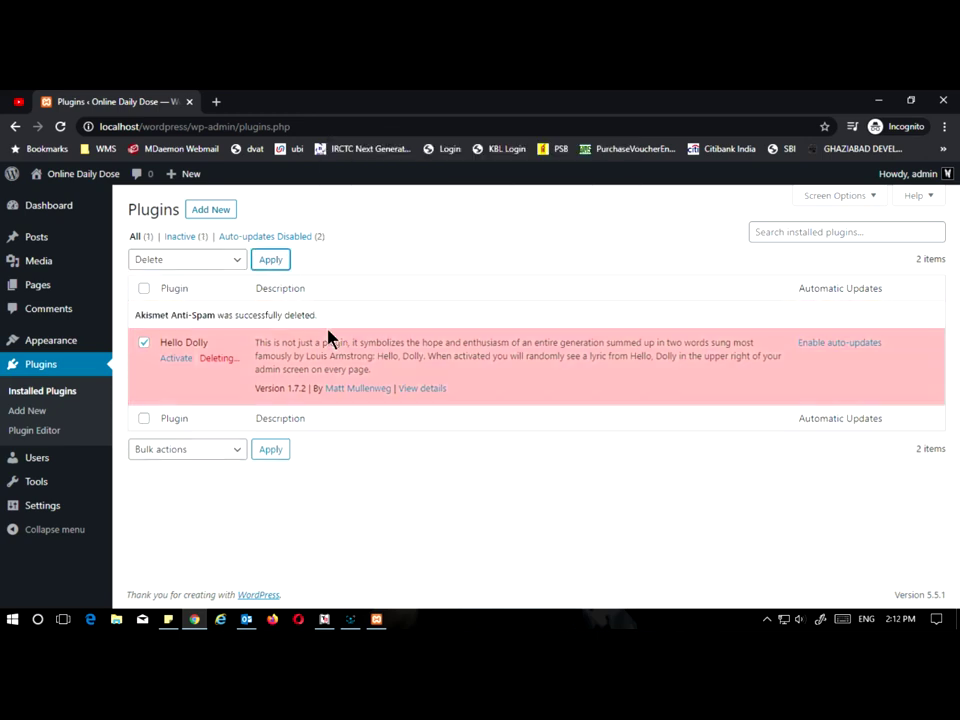
left_click(200, 209)
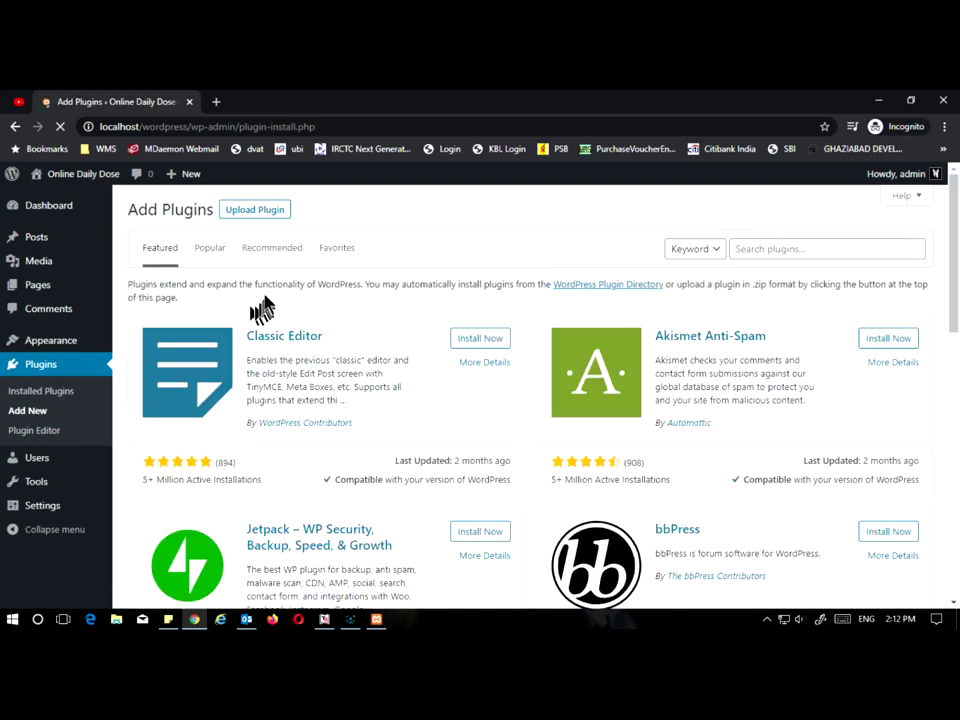
Step: Search plugins for 'livemesh', install Livemesh Addons for Elementor, and activate it
left_click(797, 253)
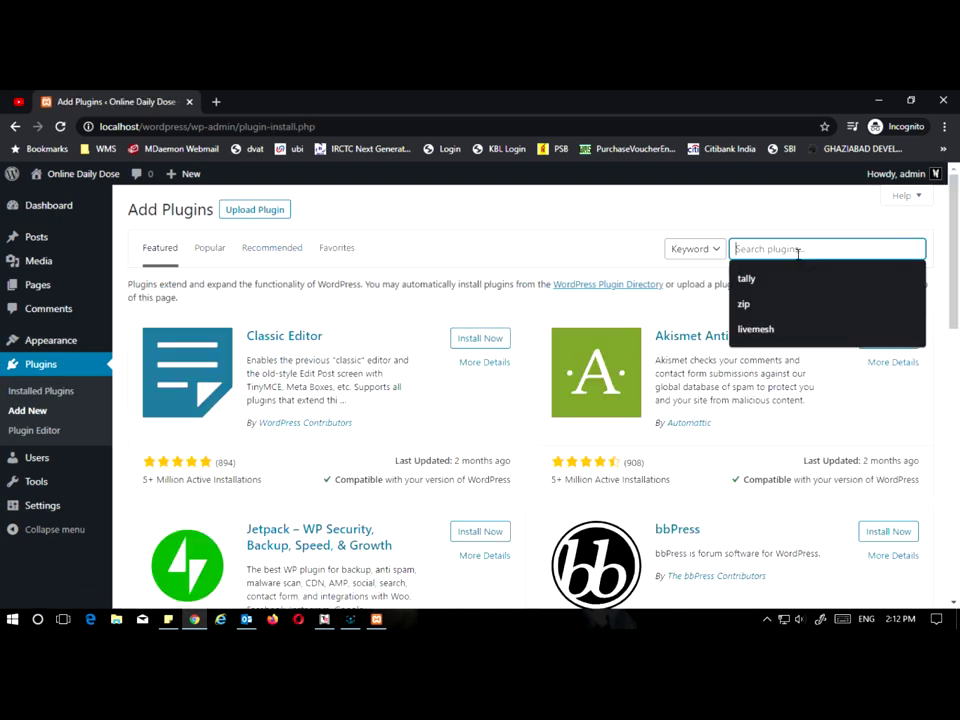
left_click(782, 329)
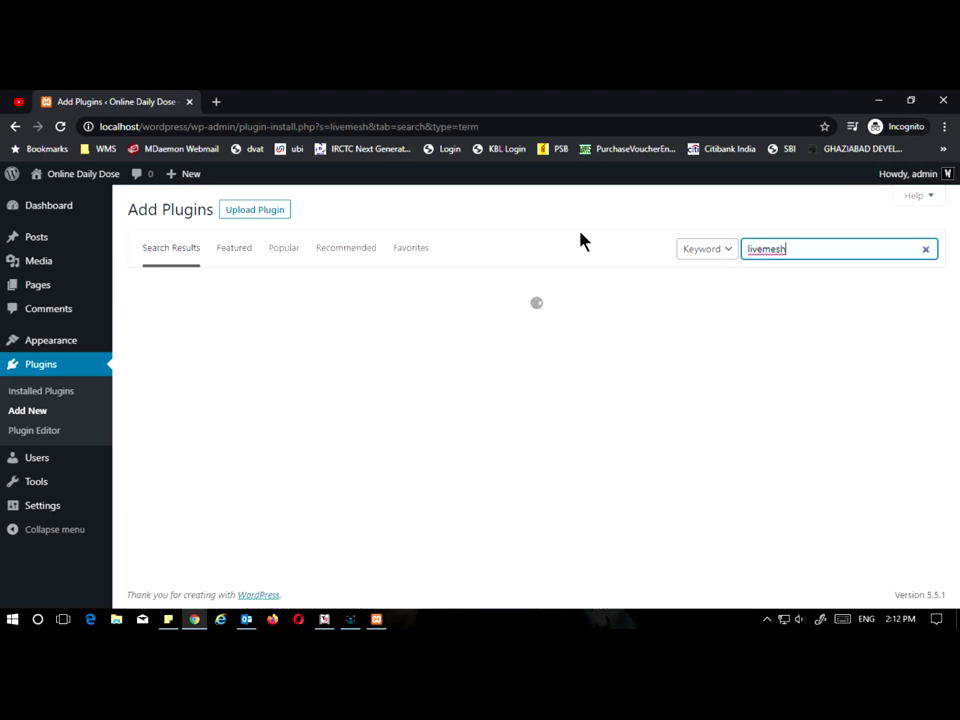
left_click(493, 332)
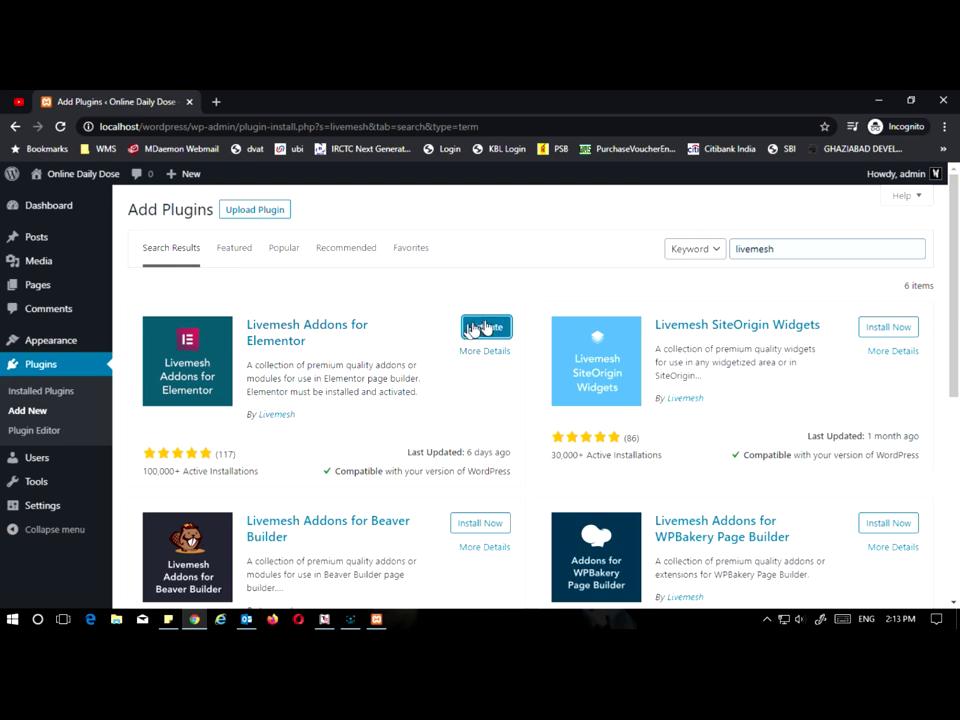
left_click(490, 327)
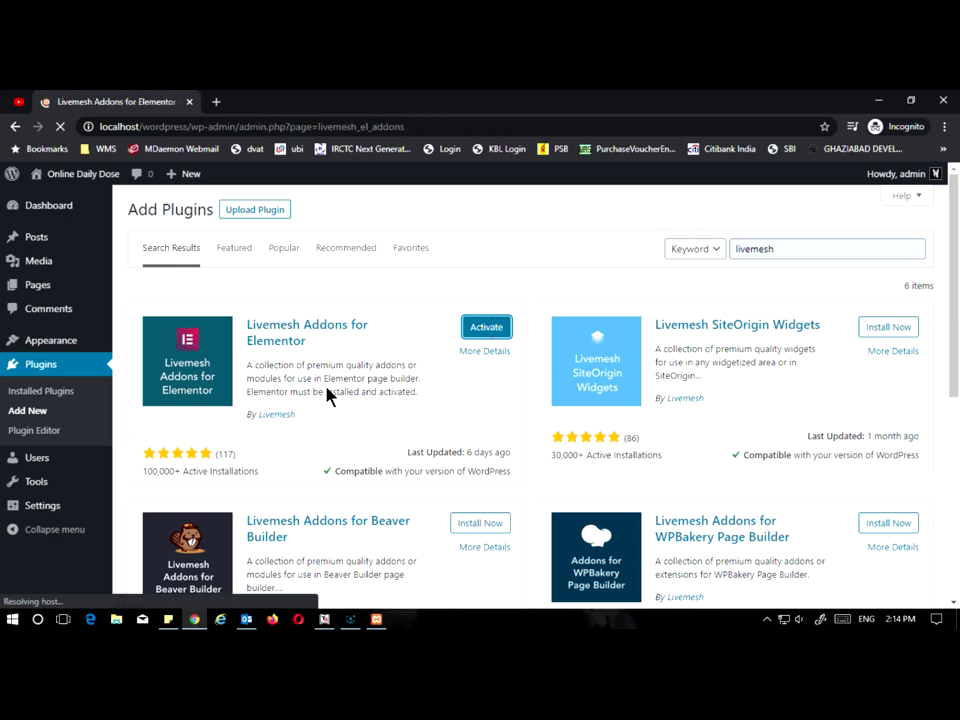
Step: Skip the Livemesh opt-in prompt and save the default Elementor Addons plugin settings
left_click(436, 386)
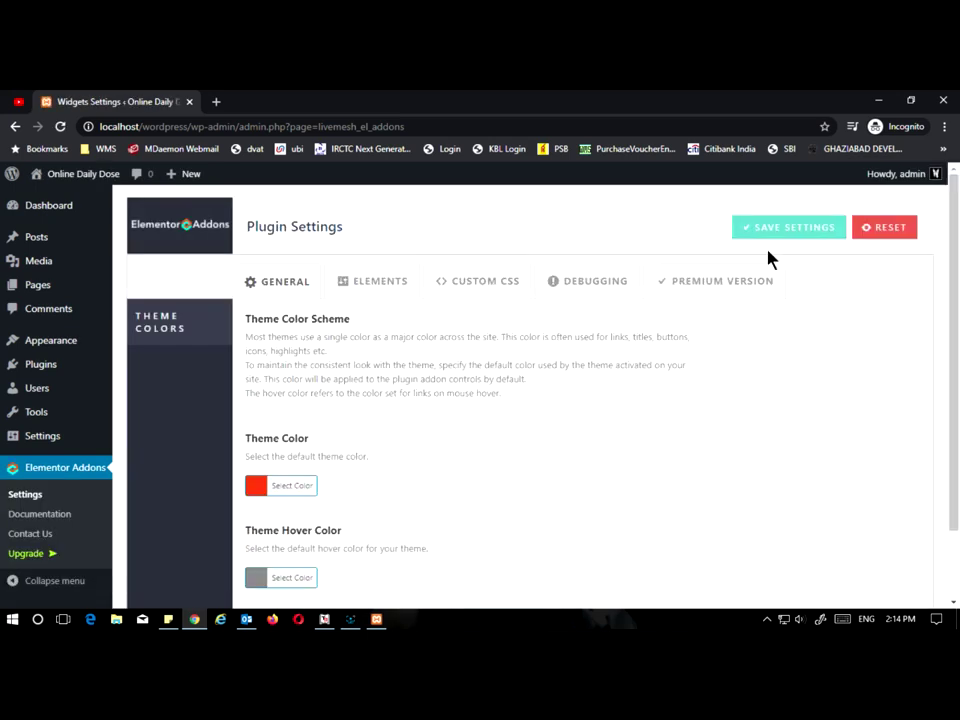
left_click(785, 237)
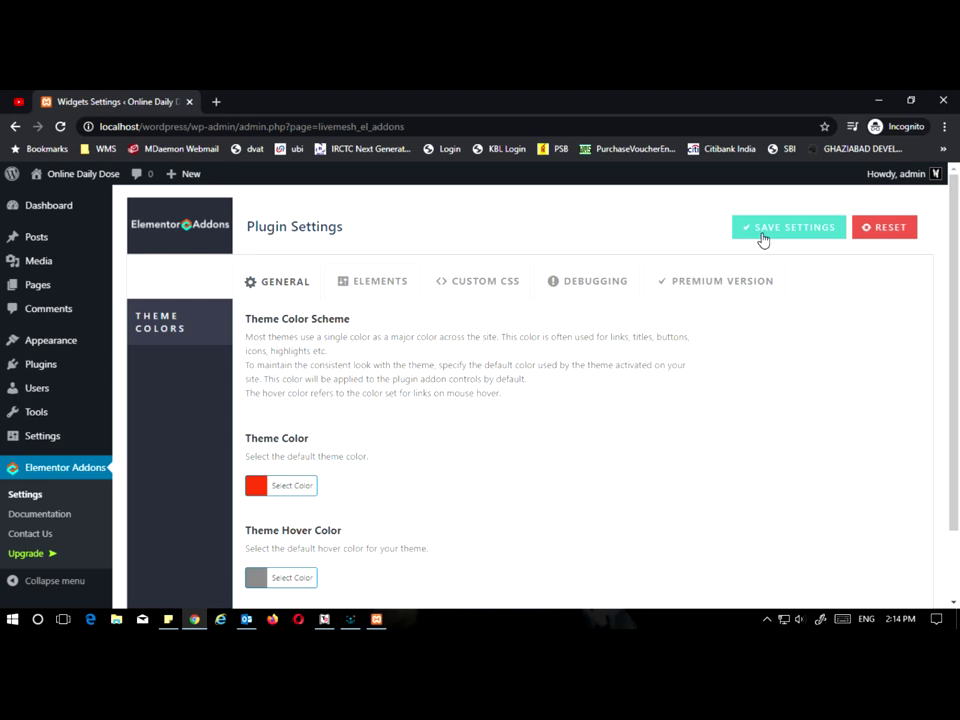
left_click(762, 238)
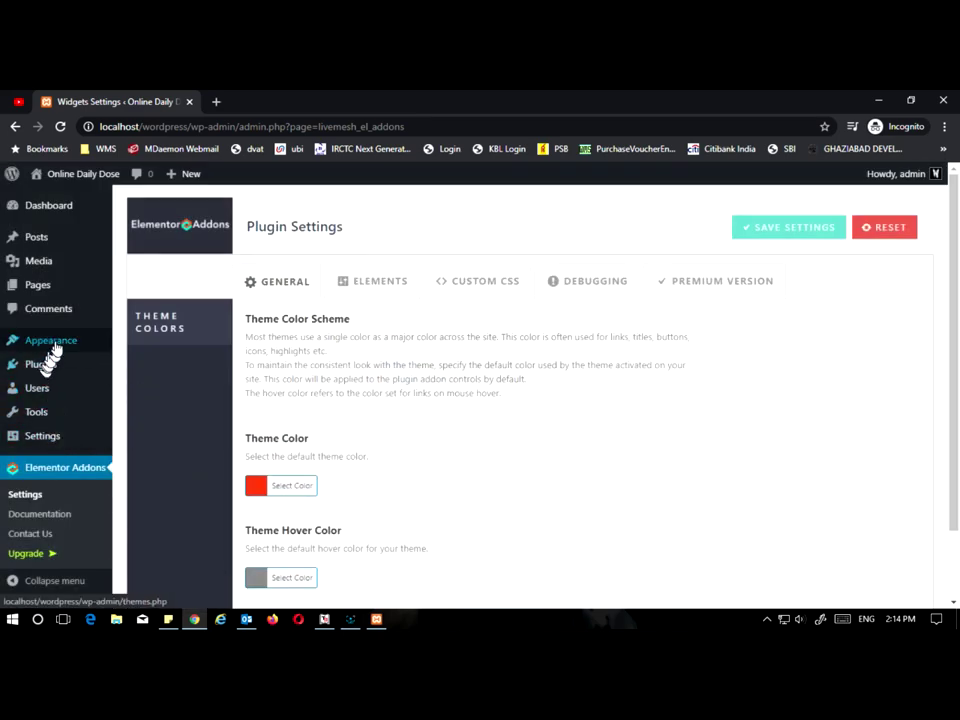
Step: Delete the Twenty Nineteen theme from the installed themes
left_click(134, 344)
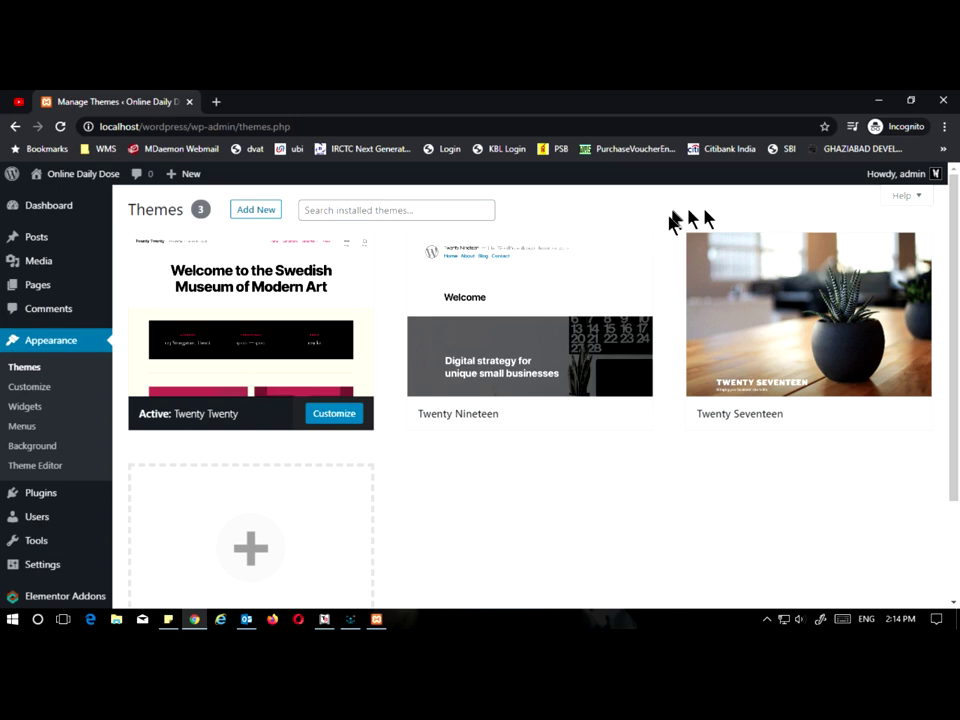
left_click(553, 296)
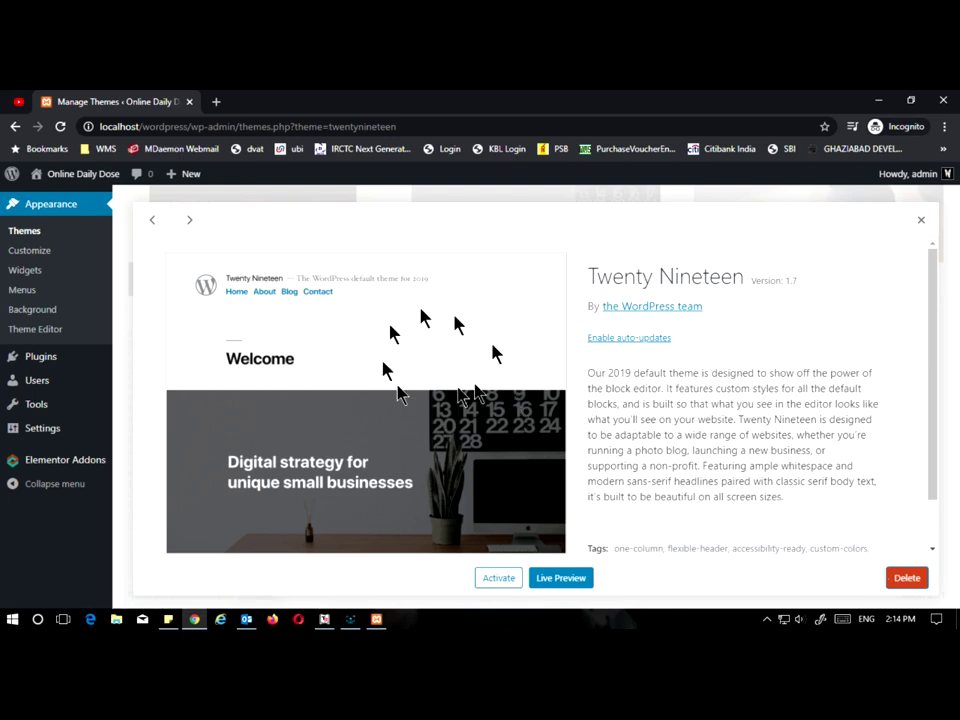
left_click(900, 584)
left_click(548, 233)
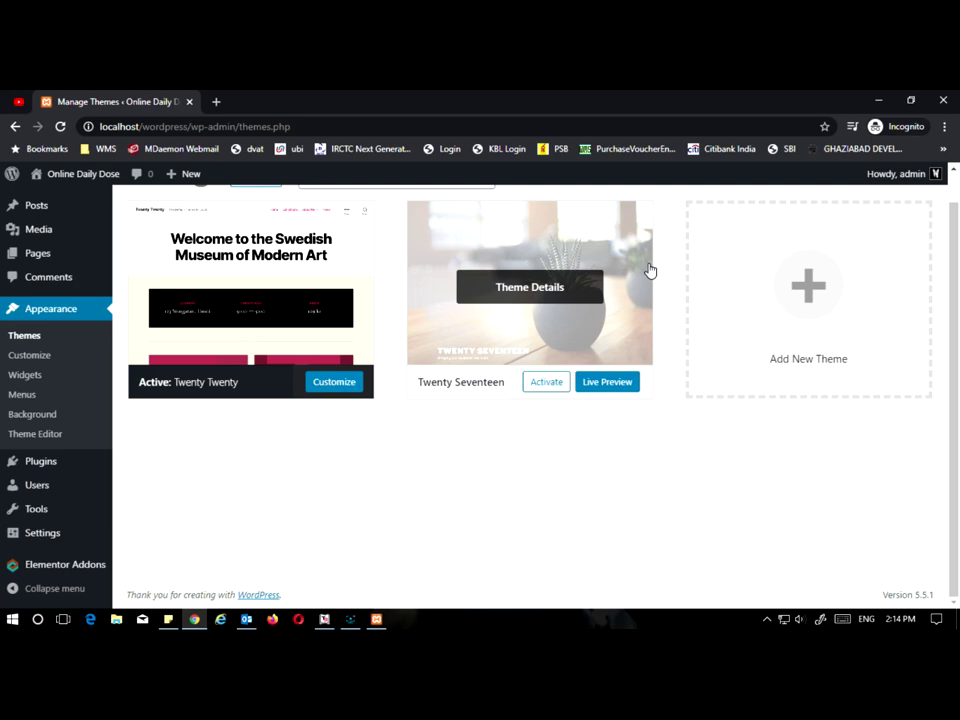
Step: Delete the Twenty Seventeen theme, then go to the Add Themes page
scroll(510, 484, "up", 1)
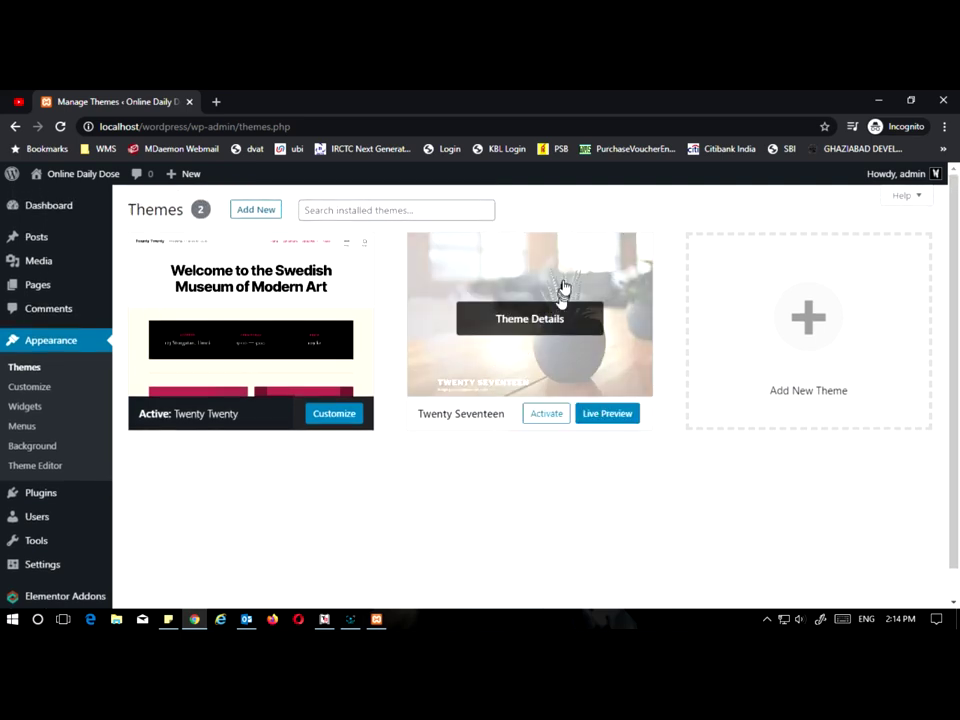
left_click(561, 289)
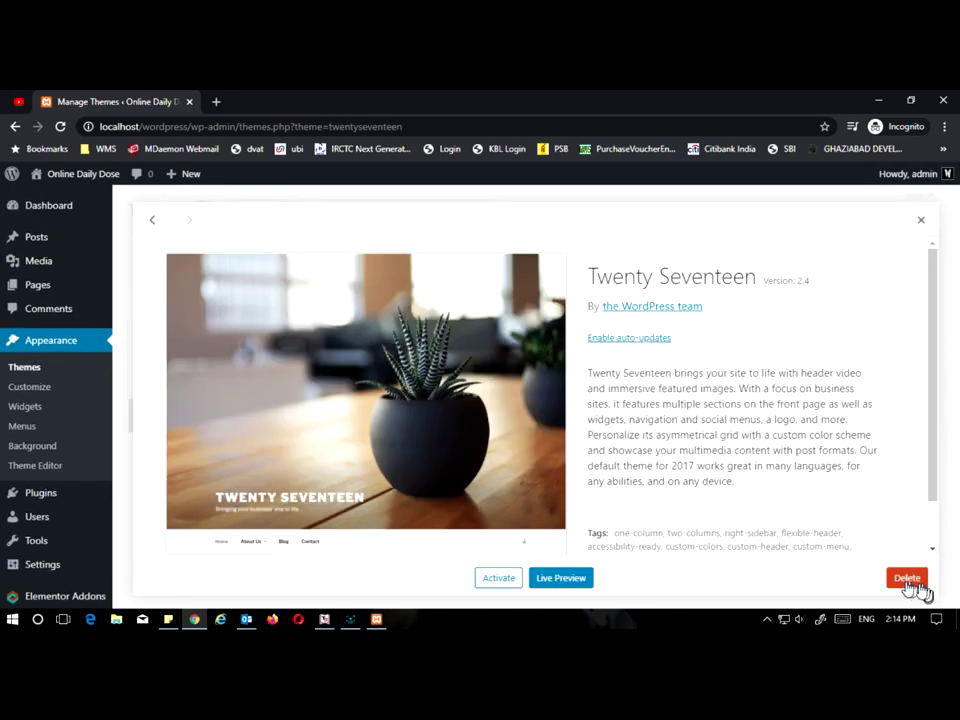
left_click(915, 580)
left_click(549, 233)
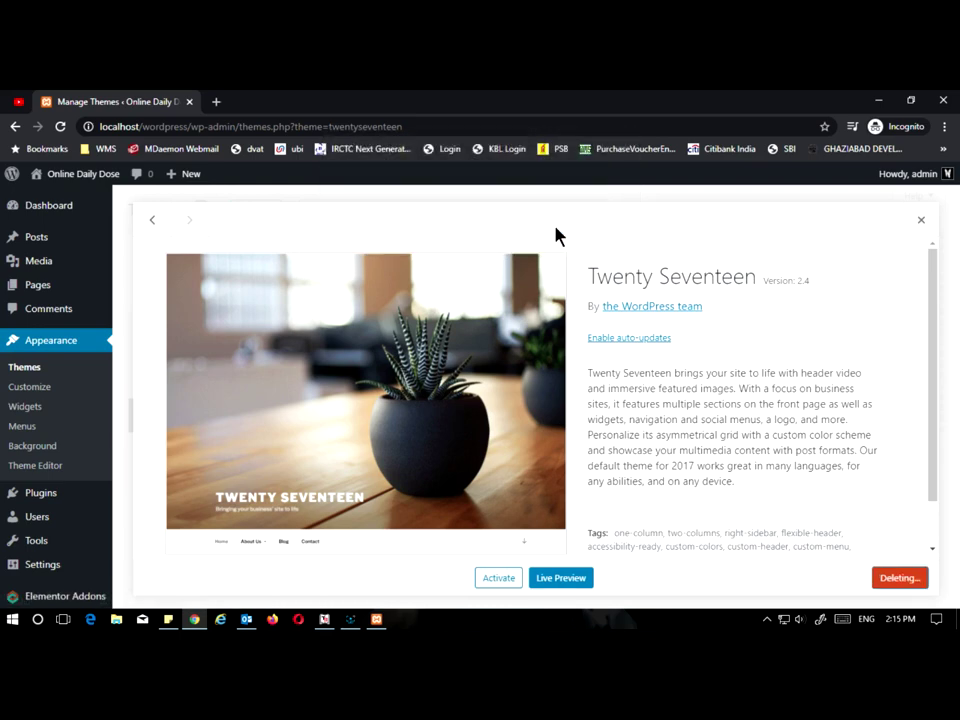
scroll(627, 417, "up", 1)
left_click(254, 209)
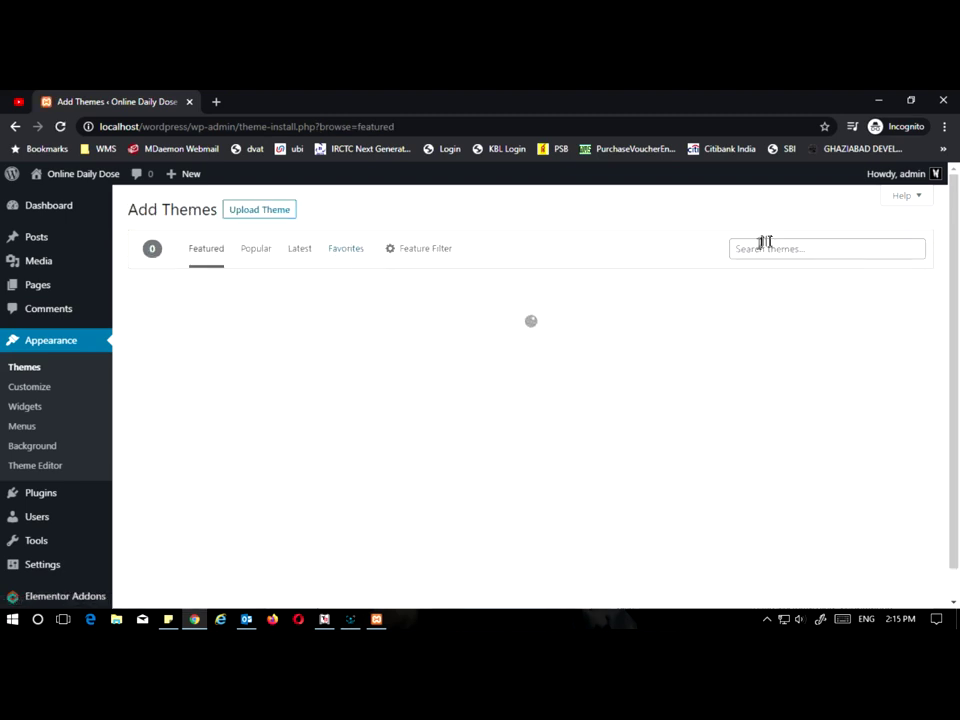
Step: Search the themes for 'astra' and install the Astra theme
left_click(761, 248)
type("astra")
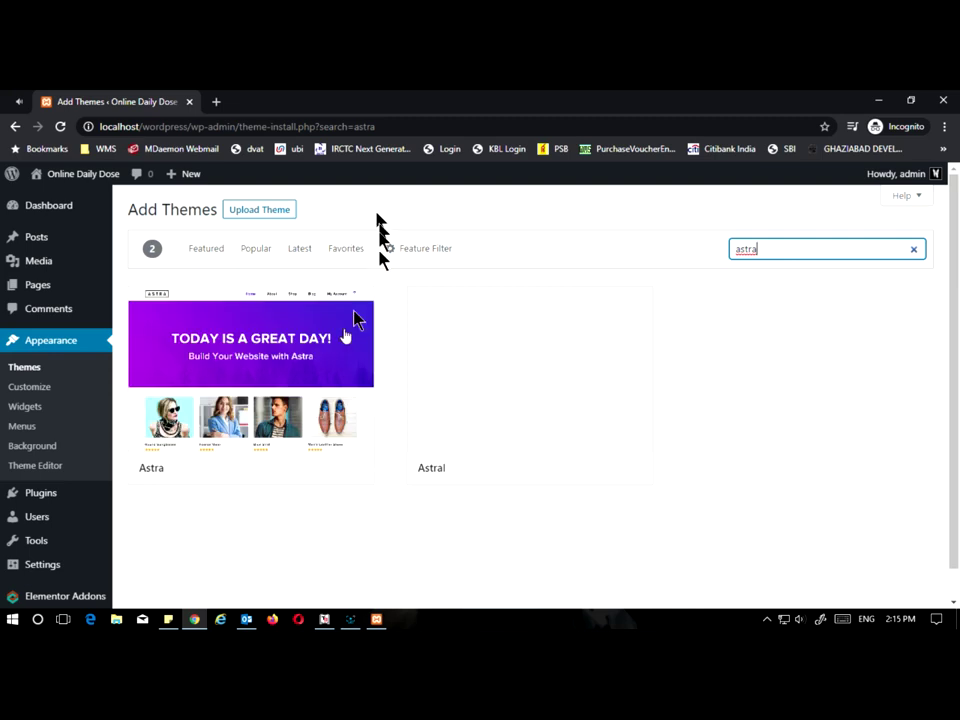
left_click(289, 470)
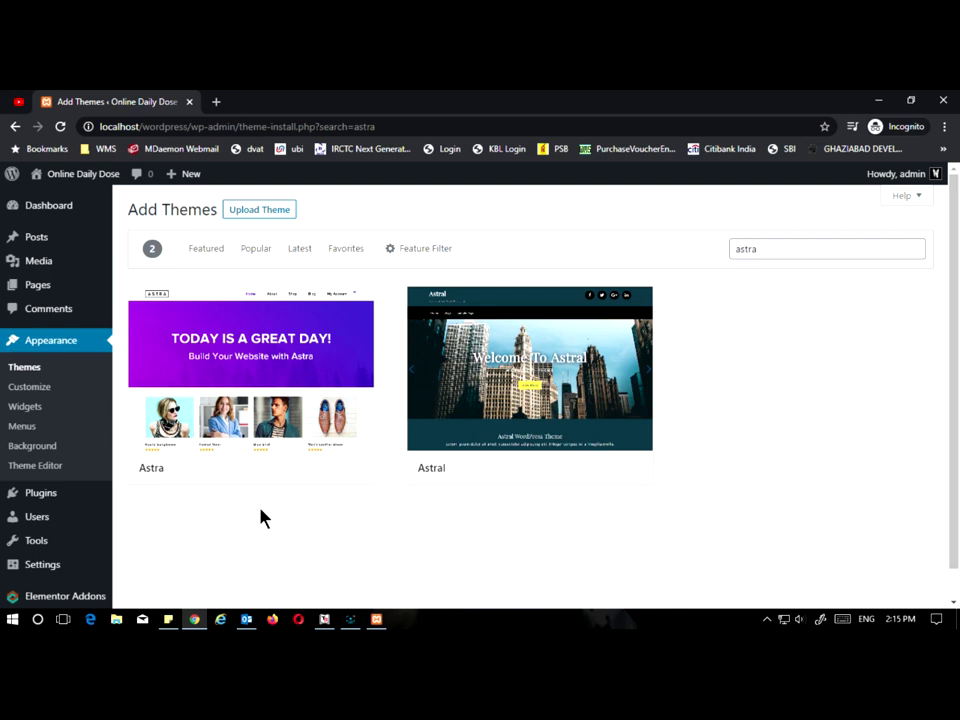
mouse_move(254, 393)
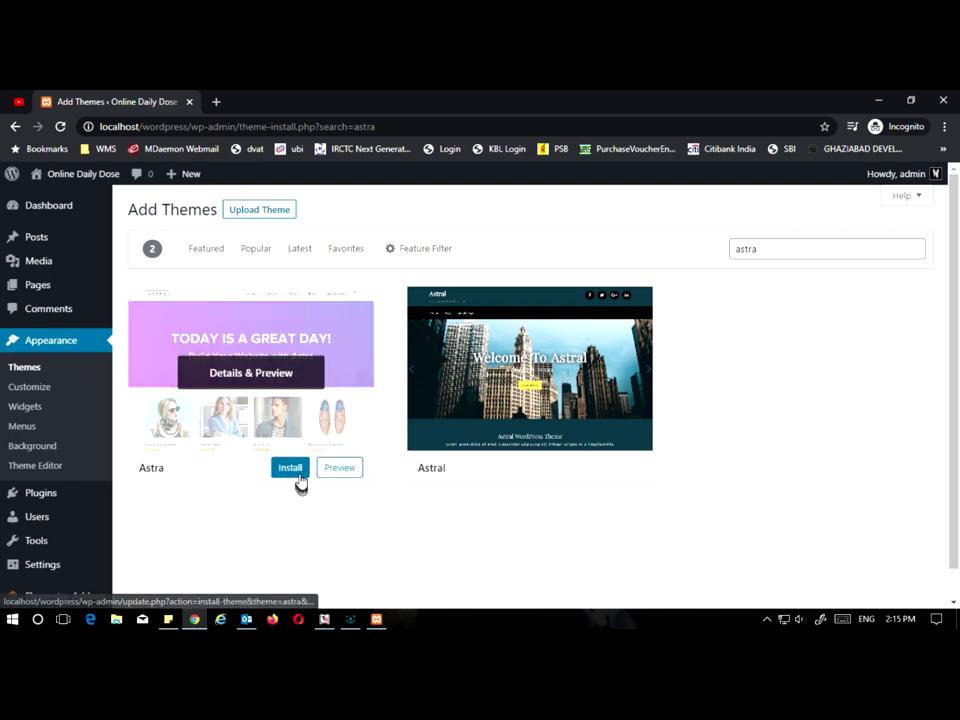
left_click(292, 468)
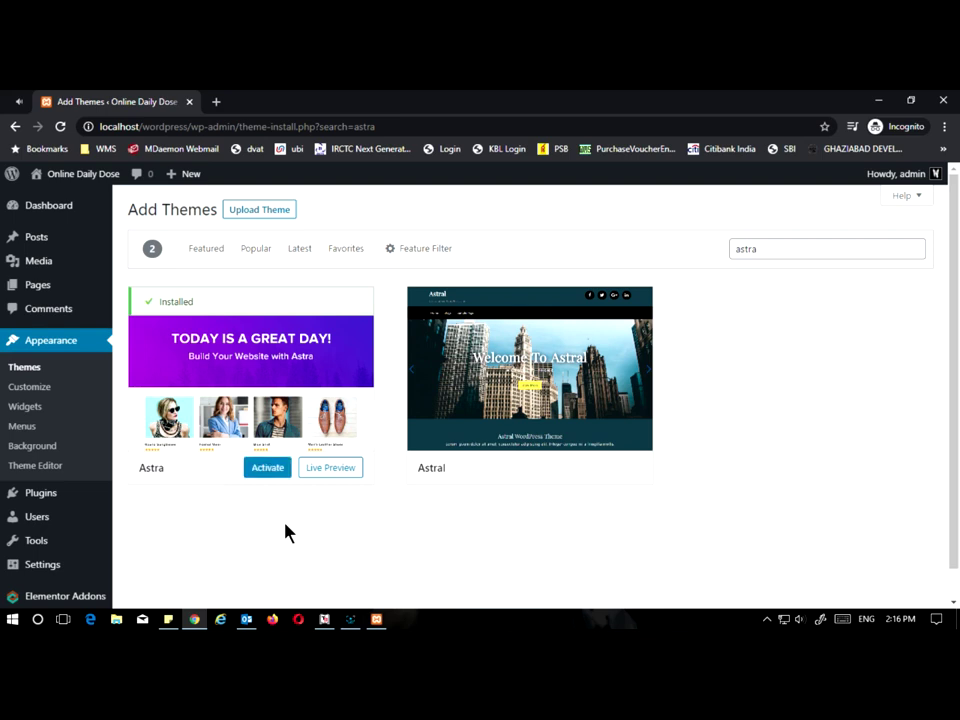
Step: Activate Astra and go to its Starter Templates page-builder selection screen
left_click(262, 468)
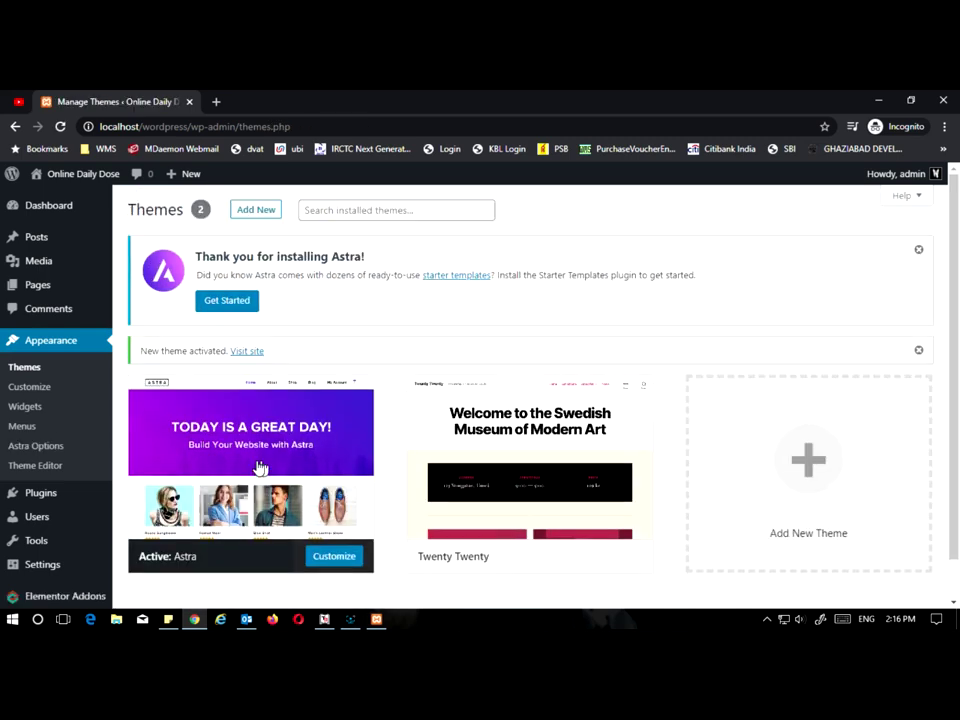
left_click(244, 308)
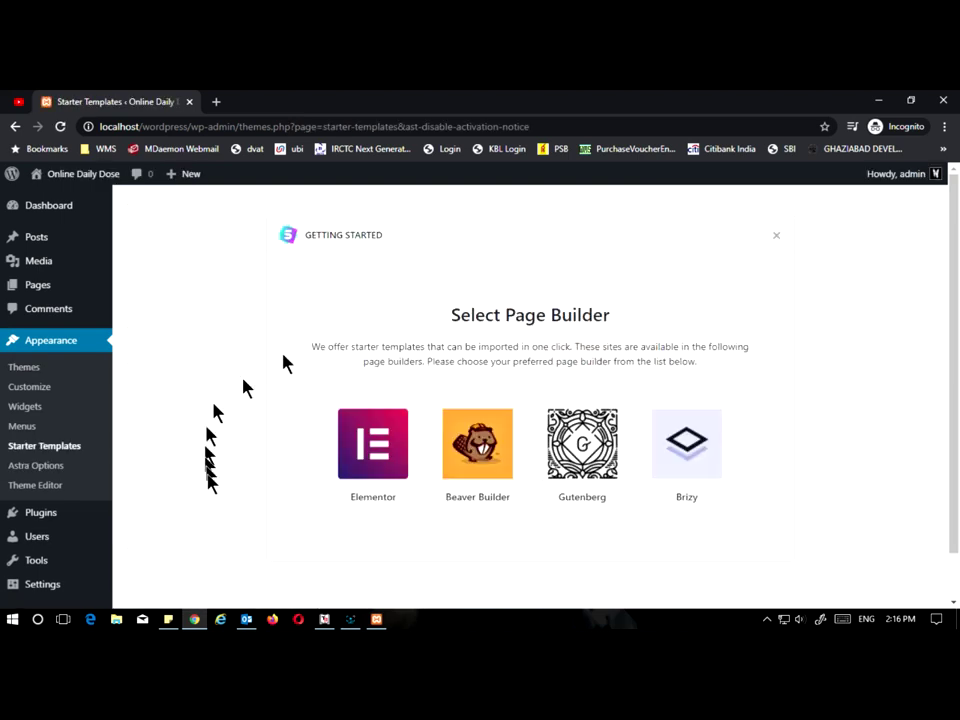
Step: Choose Elementor as the page builder for the starter templates
left_click(390, 452)
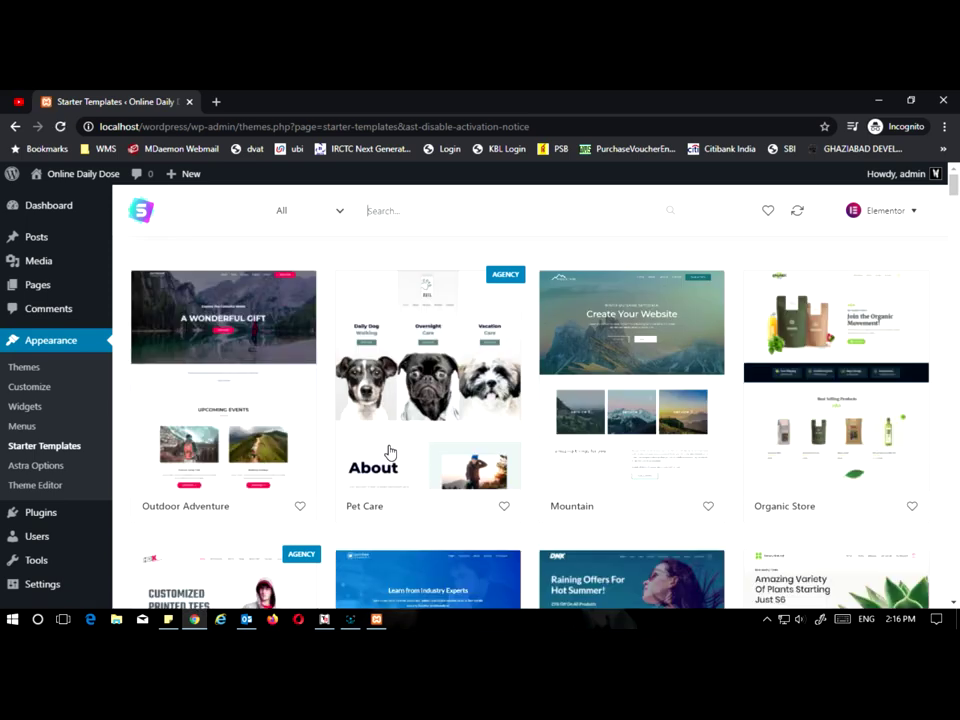
scroll(420, 330, "down", 1)
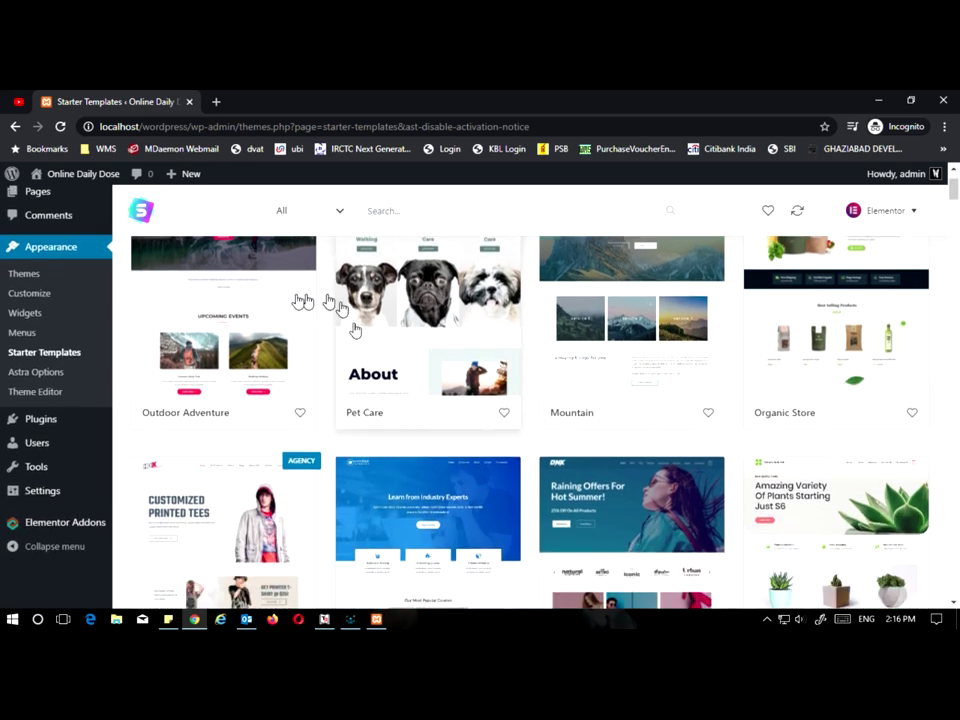
scroll(596, 364, "up", 1)
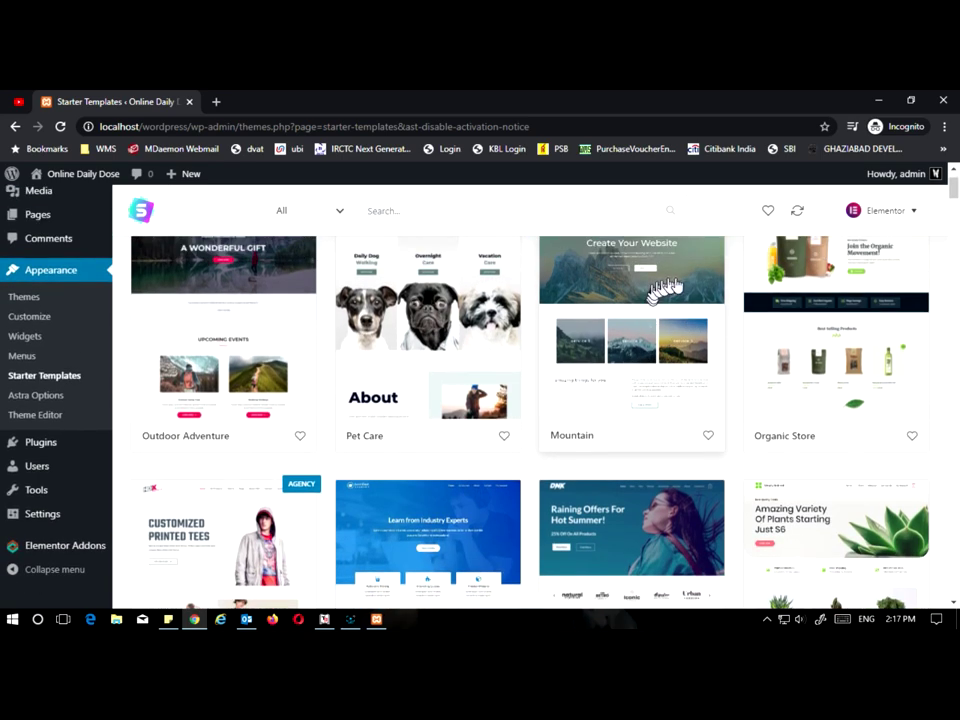
scroll(811, 330, "down", 2)
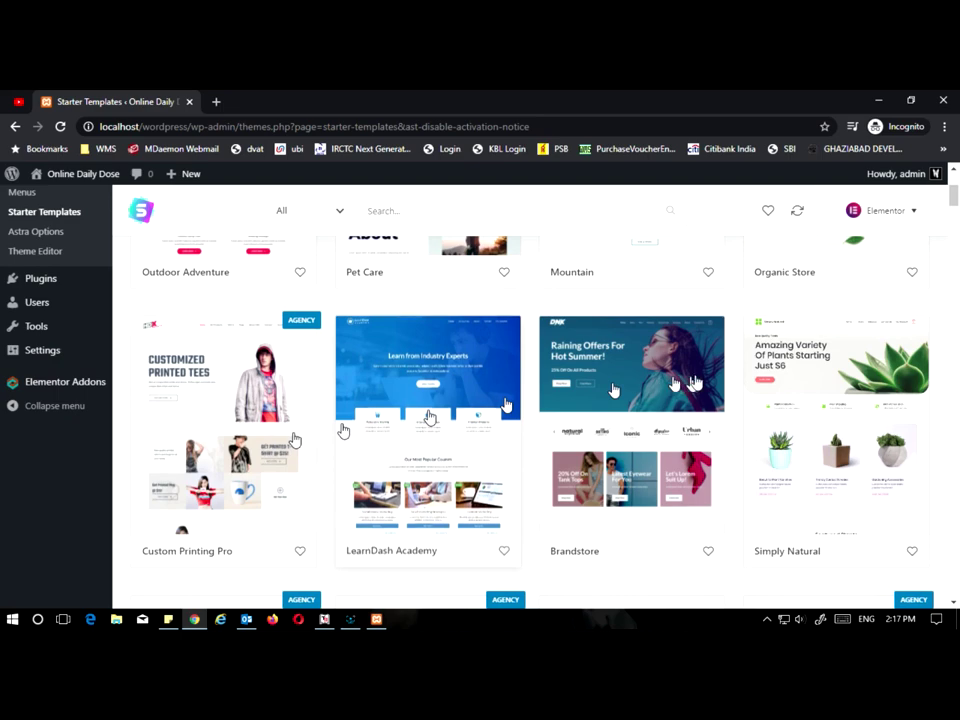
scroll(801, 379, "down", 3)
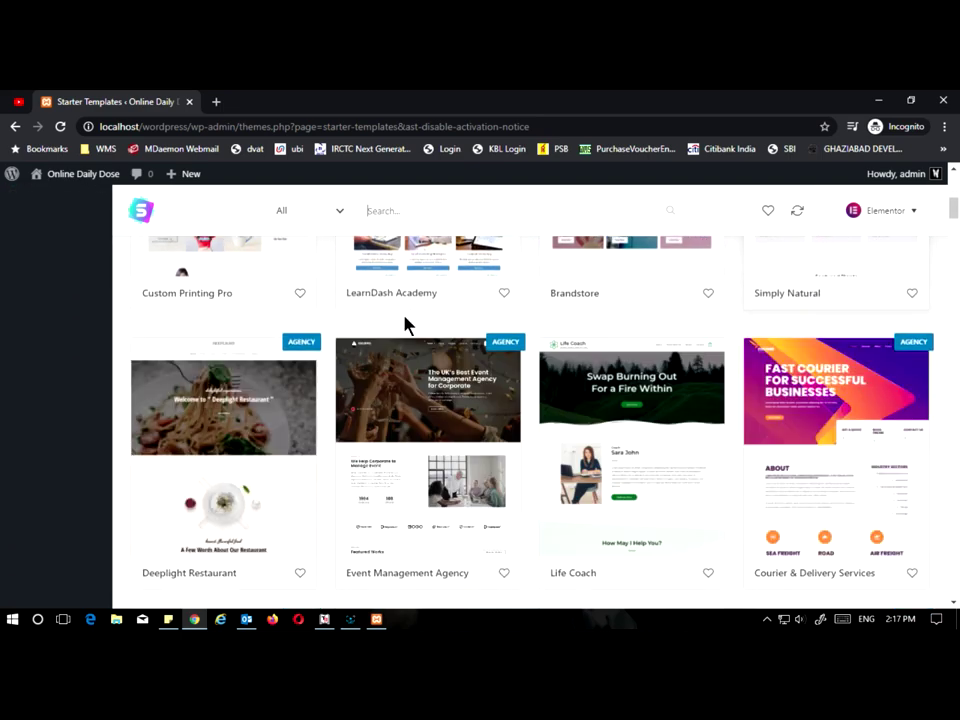
scroll(407, 326, "down", 2)
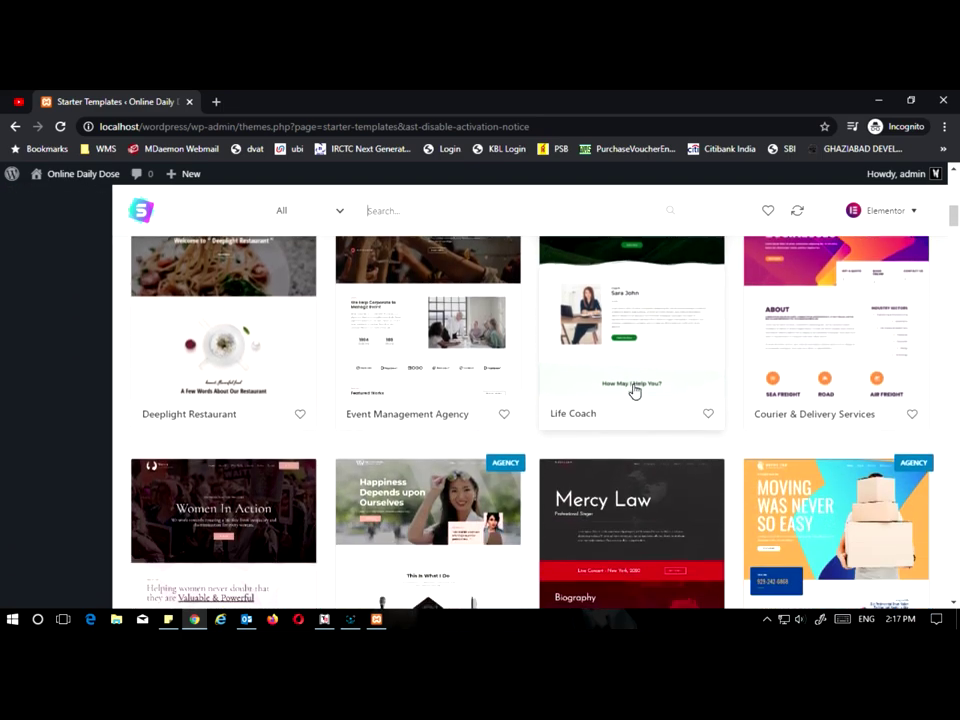
scroll(587, 439, "down", 3)
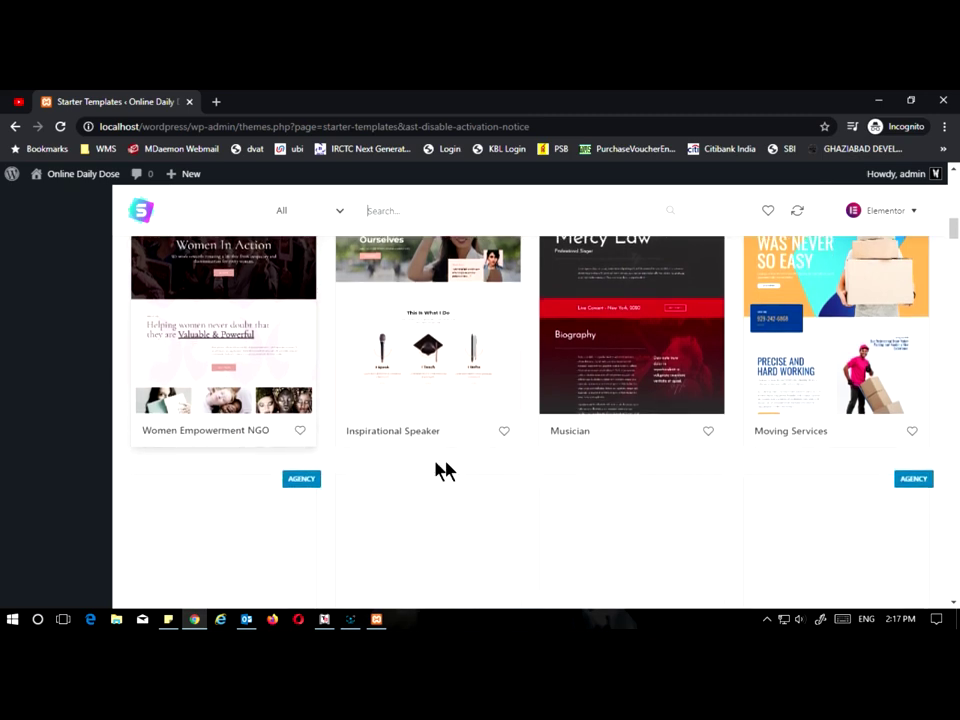
scroll(435, 376, "down", 2)
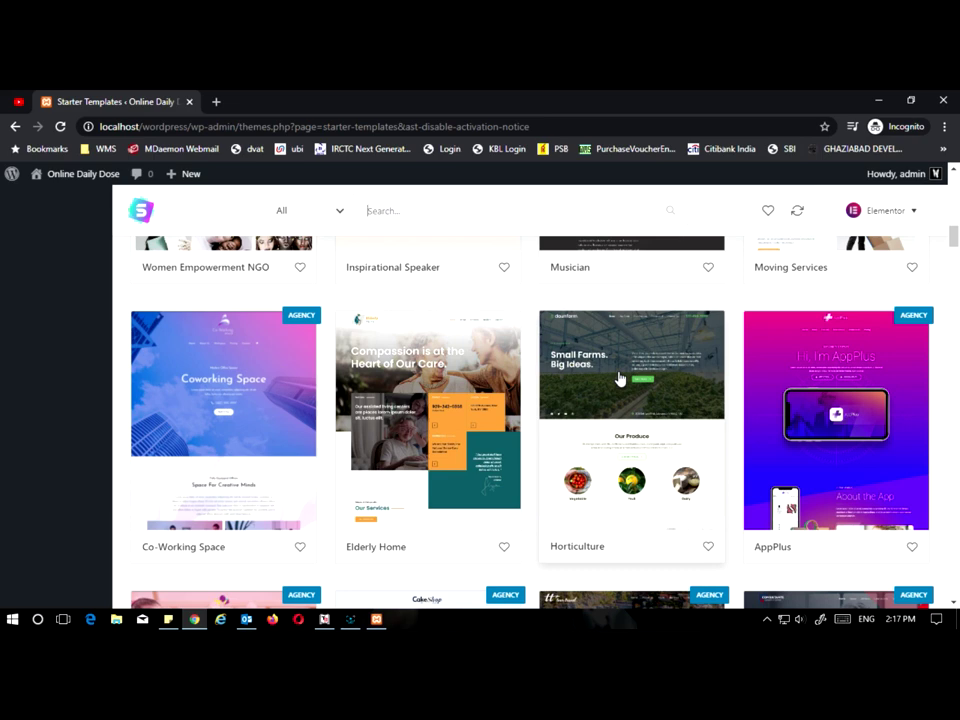
Step: Browse further down the Elementor template library, including Winery, Artist and Fitness Trainer
scroll(306, 476, "down", 2)
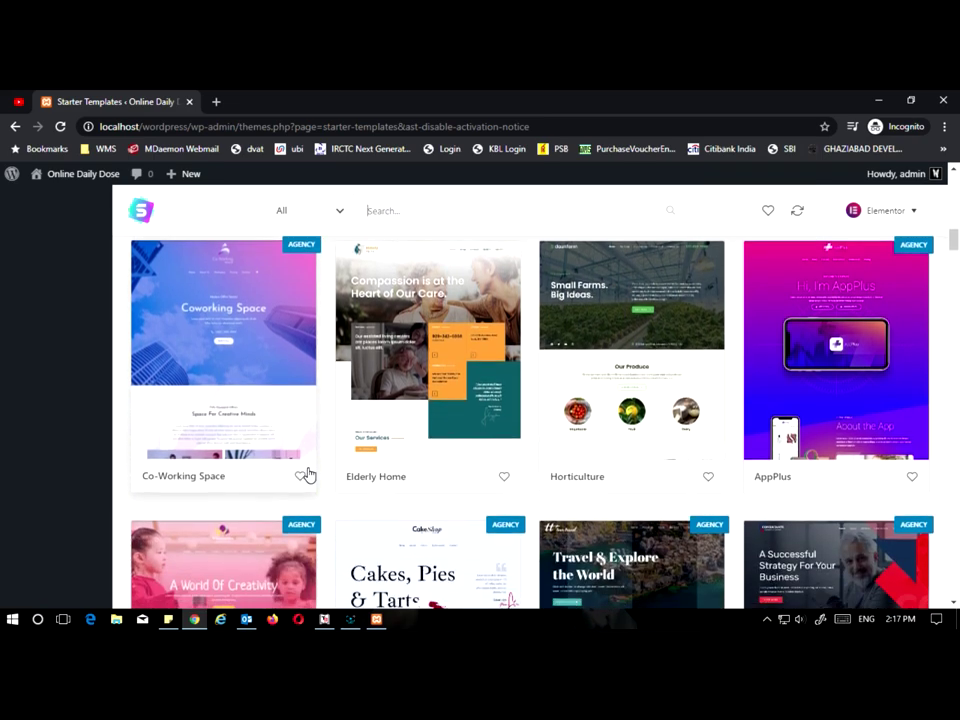
scroll(497, 429, "down", 1)
scroll(514, 400, "down", 2)
scroll(516, 403, "down", 1)
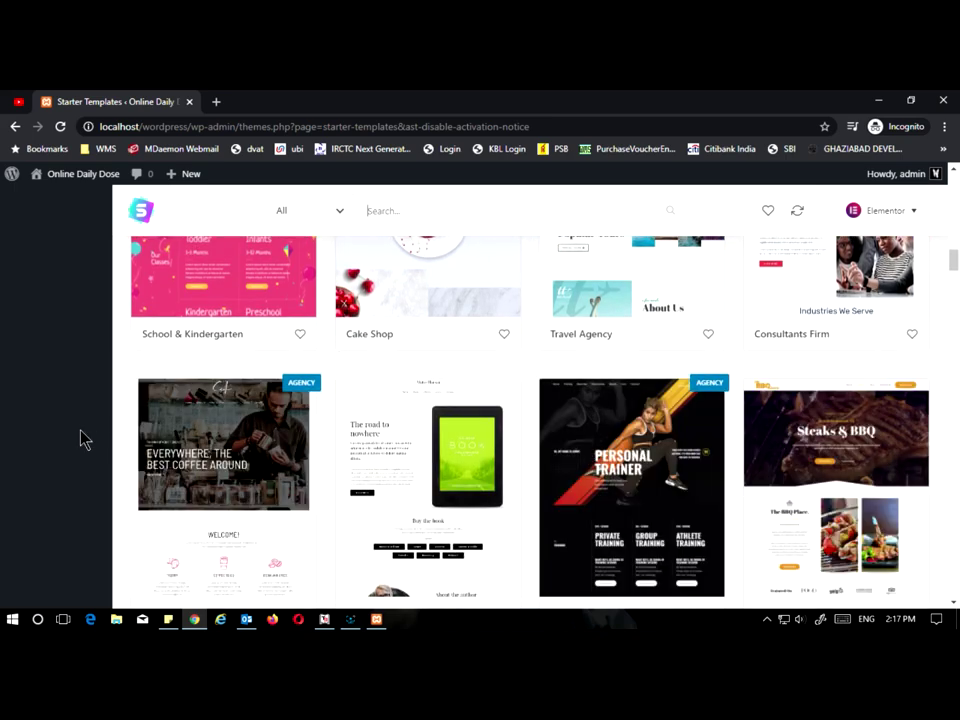
scroll(84, 440, "down", 1)
scroll(651, 399, "down", 2)
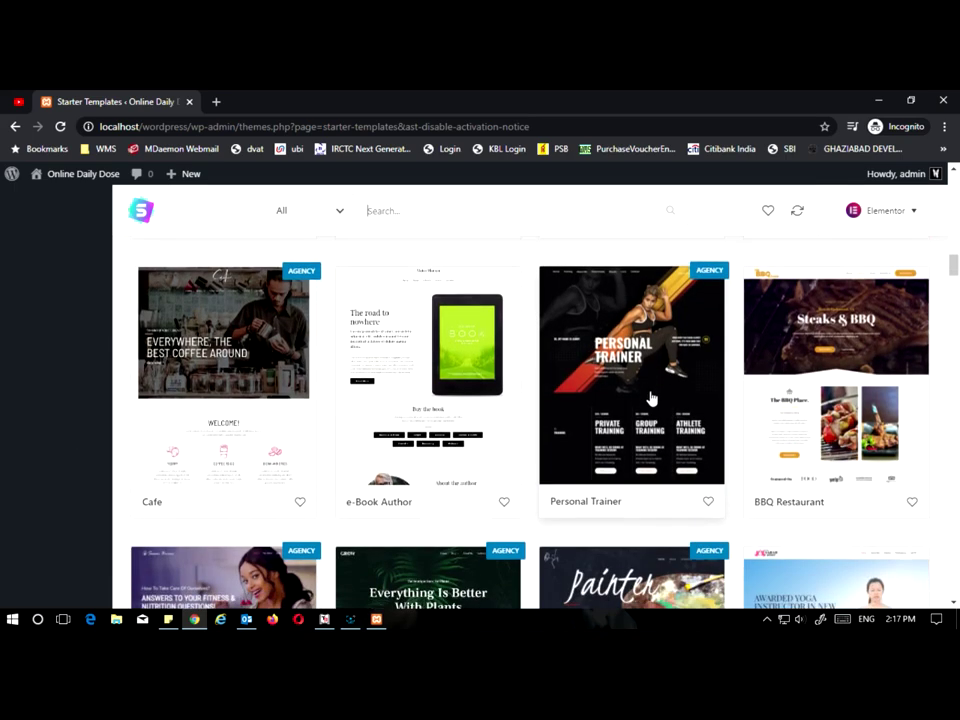
scroll(420, 450, "down", 2)
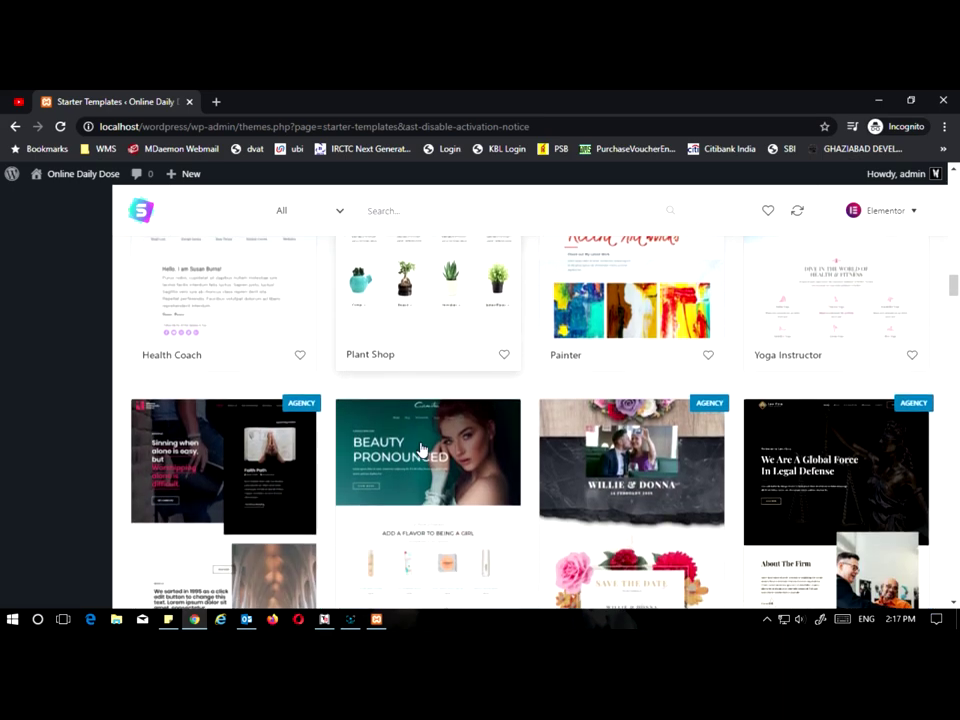
scroll(420, 450, "down", 3)
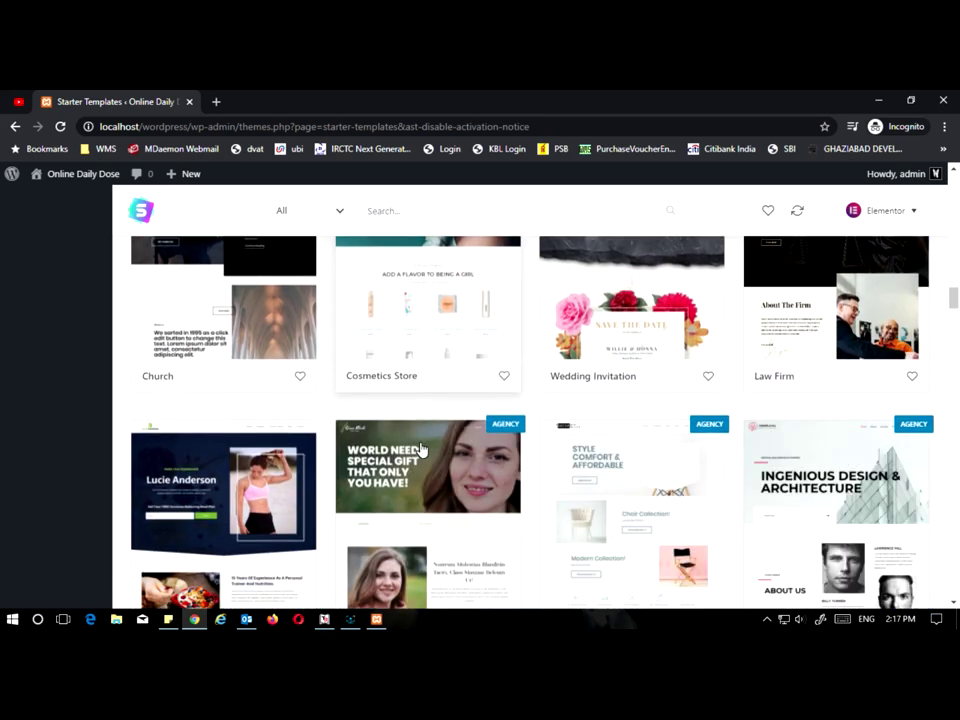
scroll(421, 450, "down", 1)
scroll(420, 450, "down", 1)
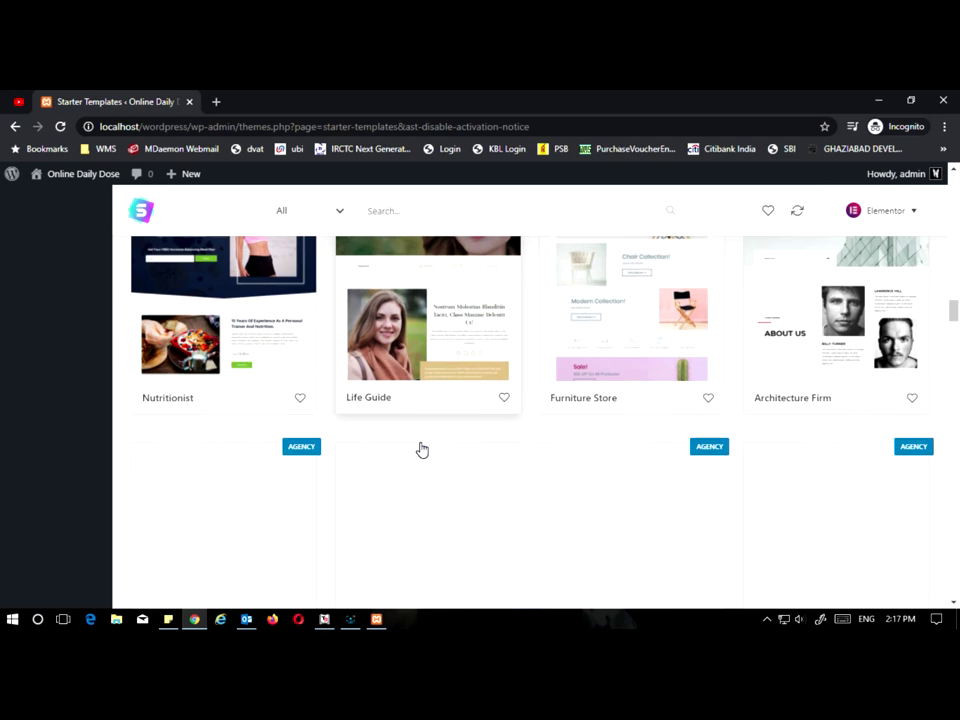
scroll(228, 450, "down", 1)
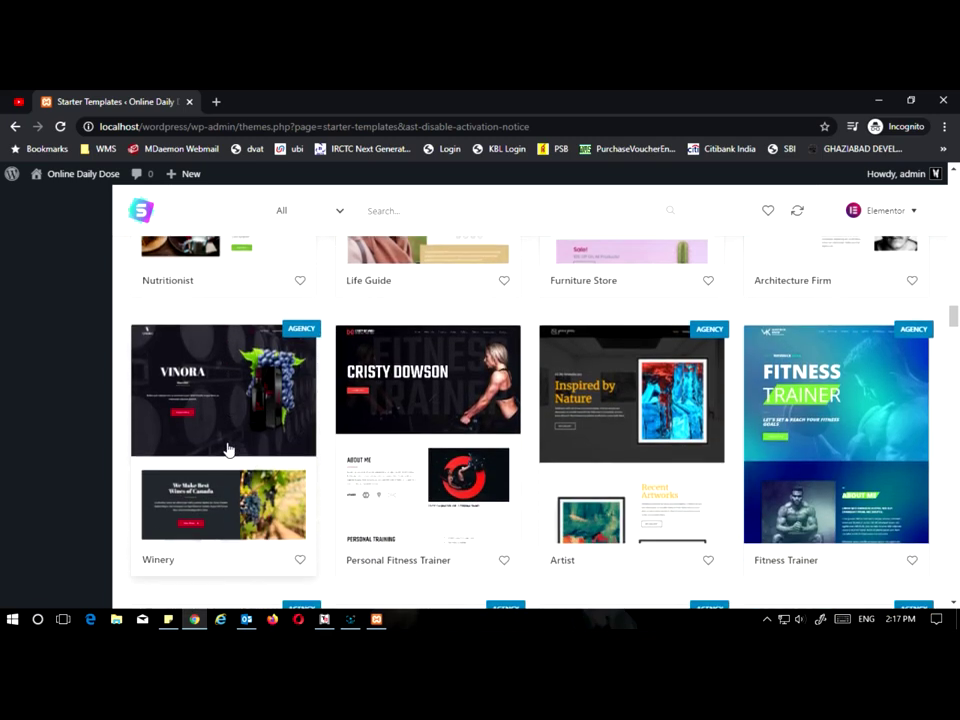
scroll(228, 450, "down", 1)
scroll(818, 458, "down", 1)
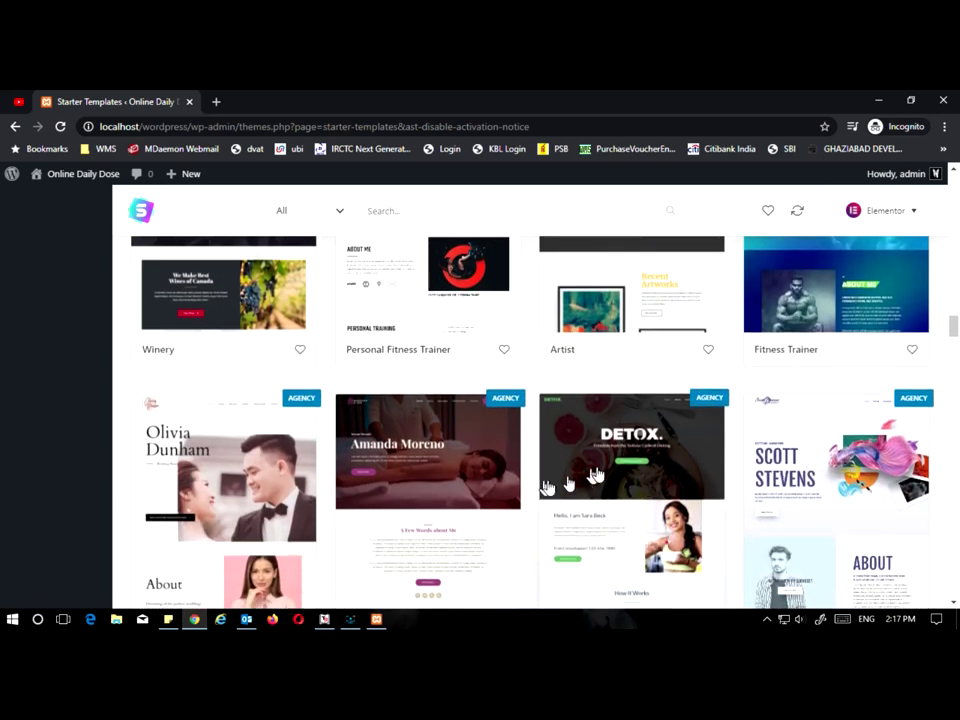
scroll(580, 480, "down", 1)
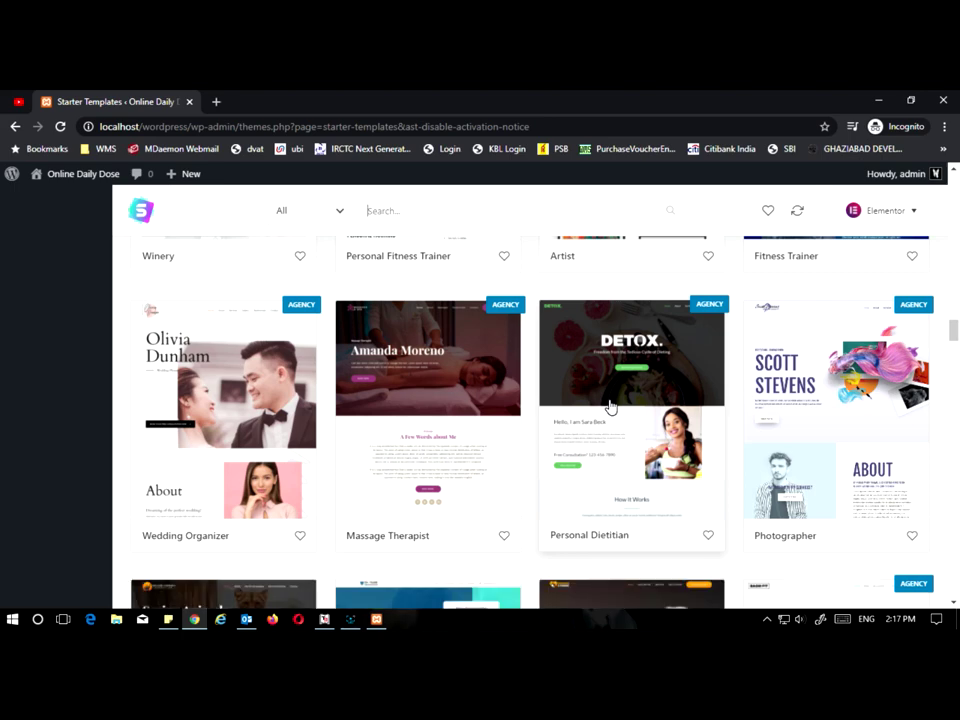
Step: Preview the Personal Dietitian template's Services page, then return to the templates grid
left_click(612, 345)
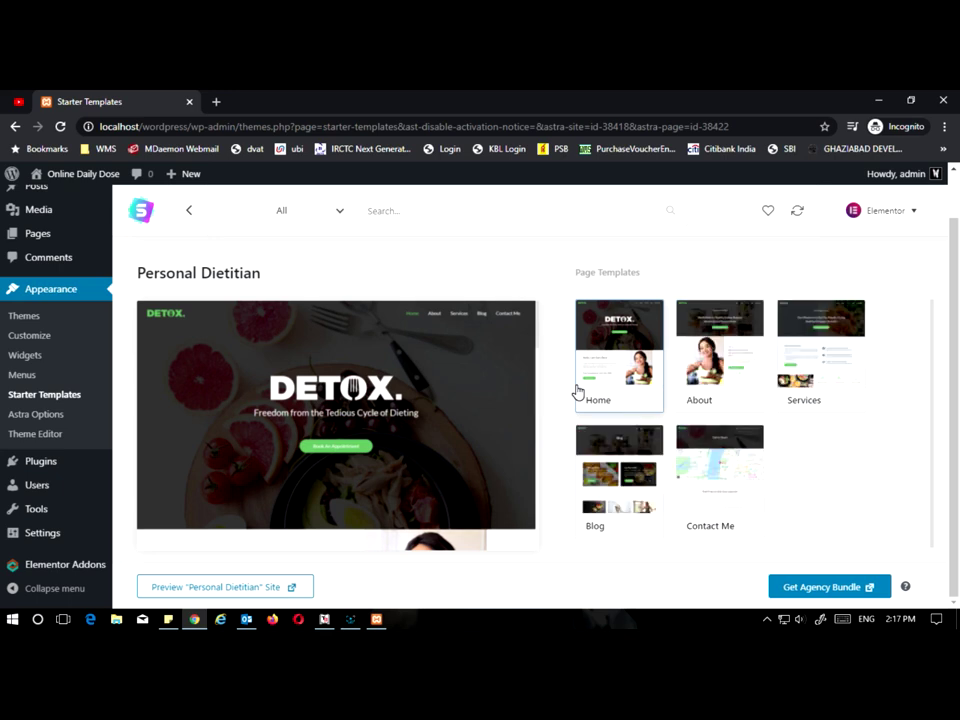
left_click(805, 340)
scroll(411, 452, "down", 3)
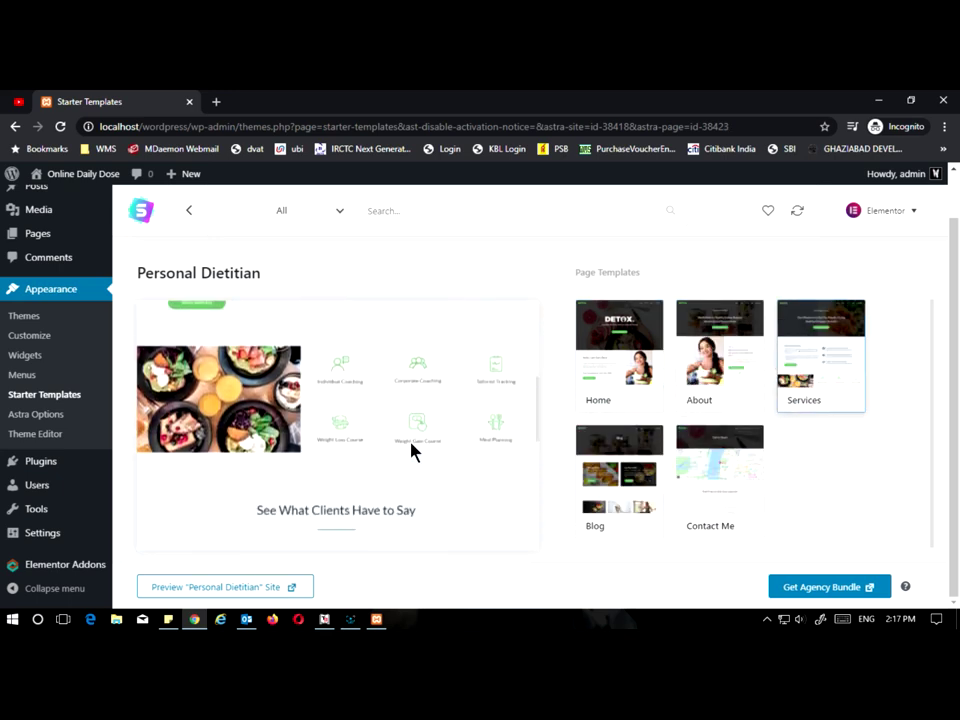
scroll(364, 443, "down", 6)
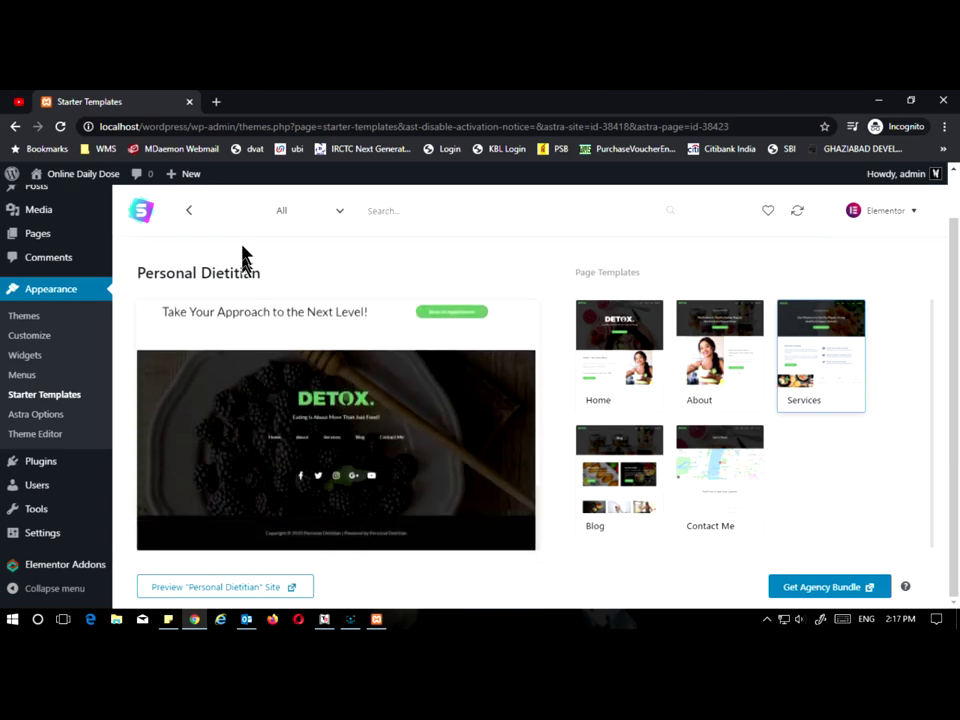
left_click(189, 211)
Step: Filter the starter templates to show only Free ones
left_click(338, 211)
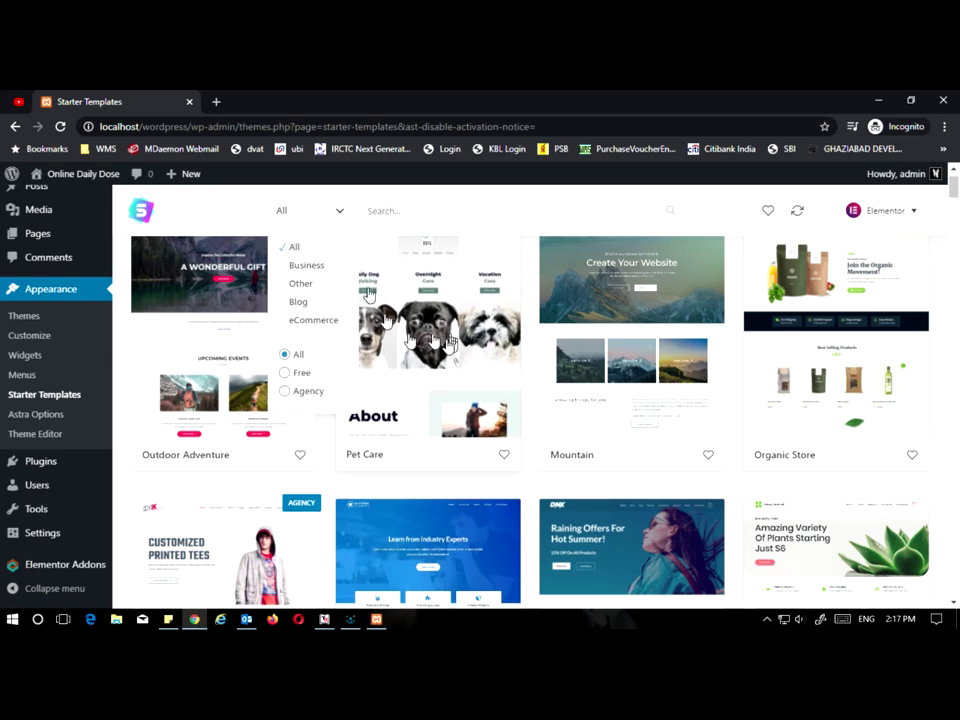
left_click(300, 373)
scroll(415, 401, "down", 1)
scroll(450, 430, "up", 1)
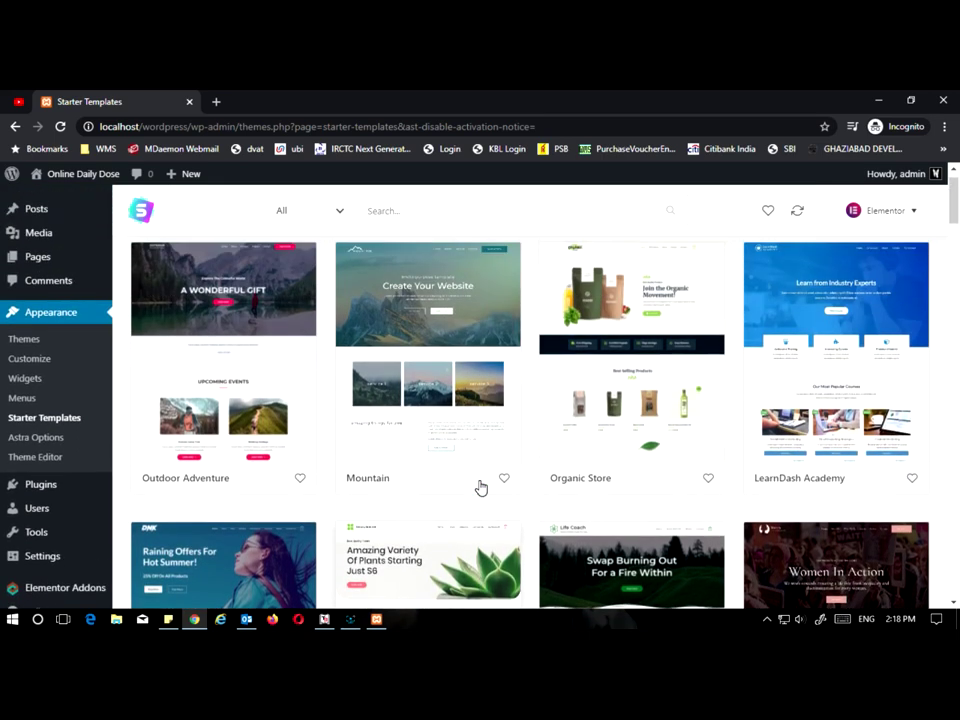
scroll(284, 507, "down", 1)
scroll(284, 506, "down", 2)
scroll(284, 505, "up", 3)
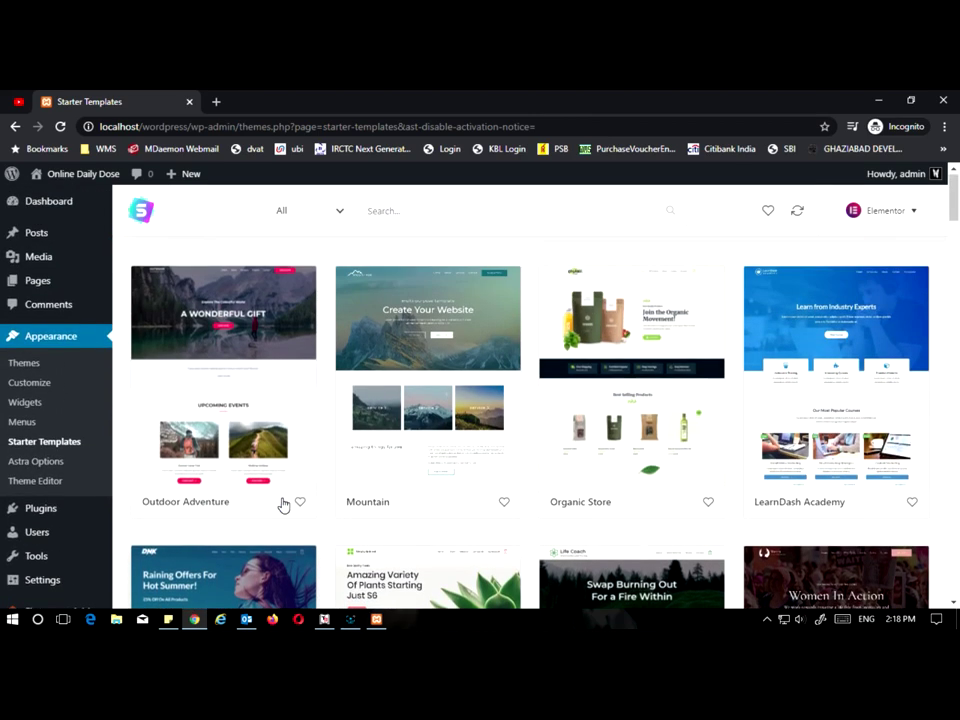
scroll(235, 400, "up", 1)
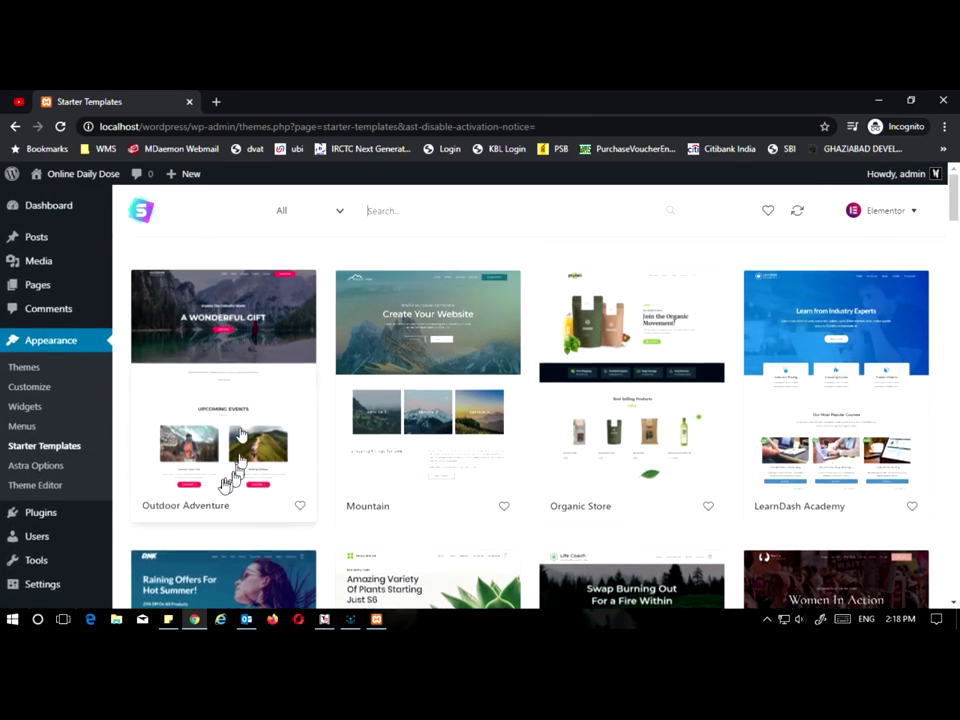
Step: Import the complete Outdoor Adventure site
left_click(248, 330)
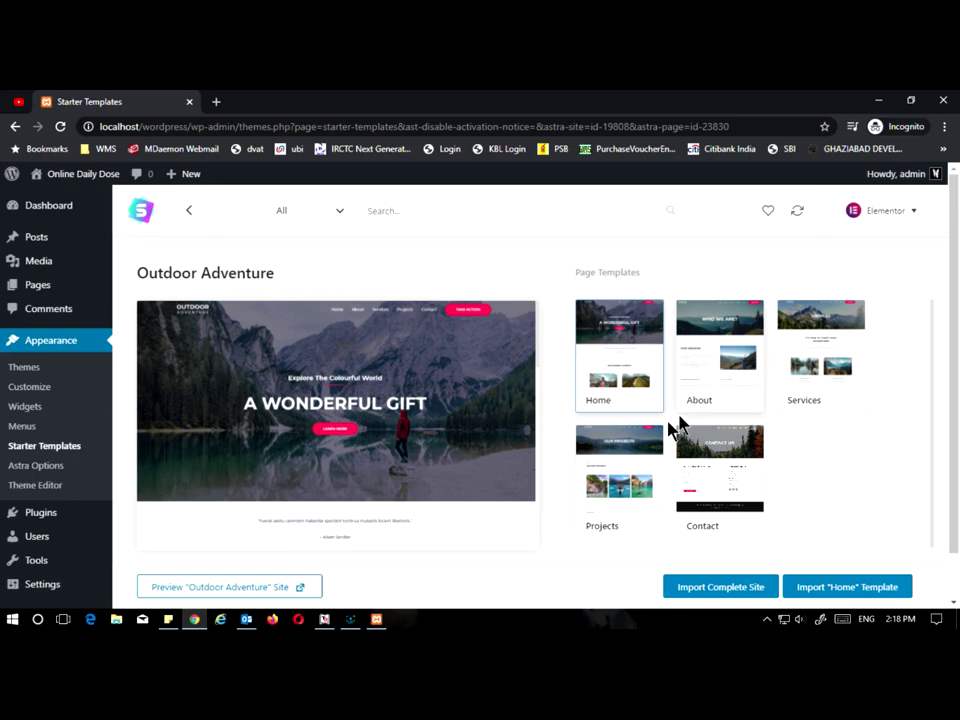
left_click(725, 590)
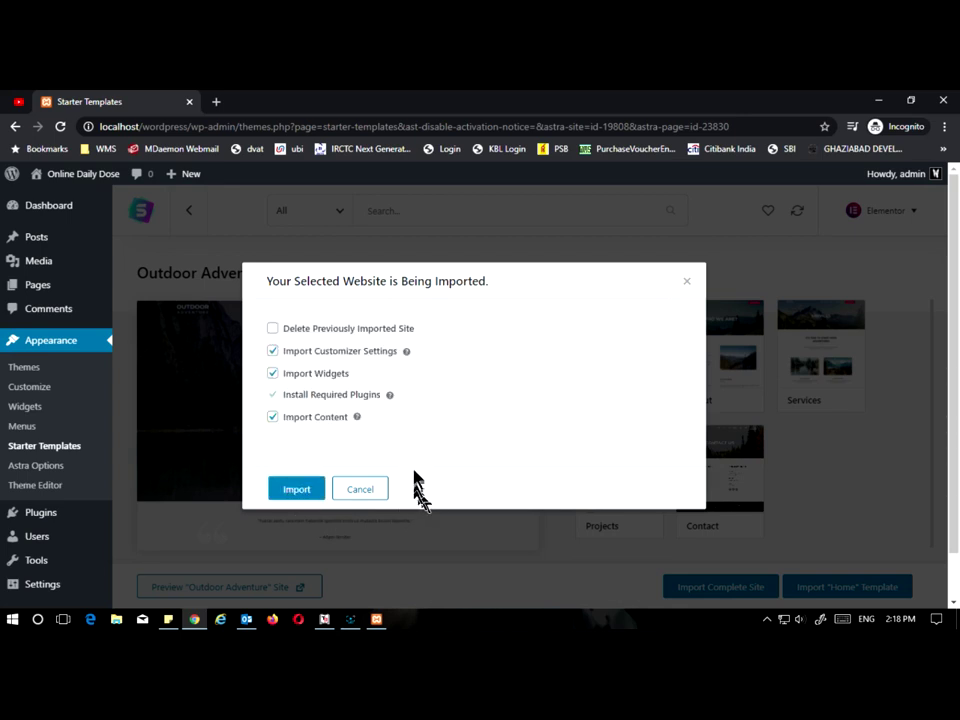
left_click(292, 489)
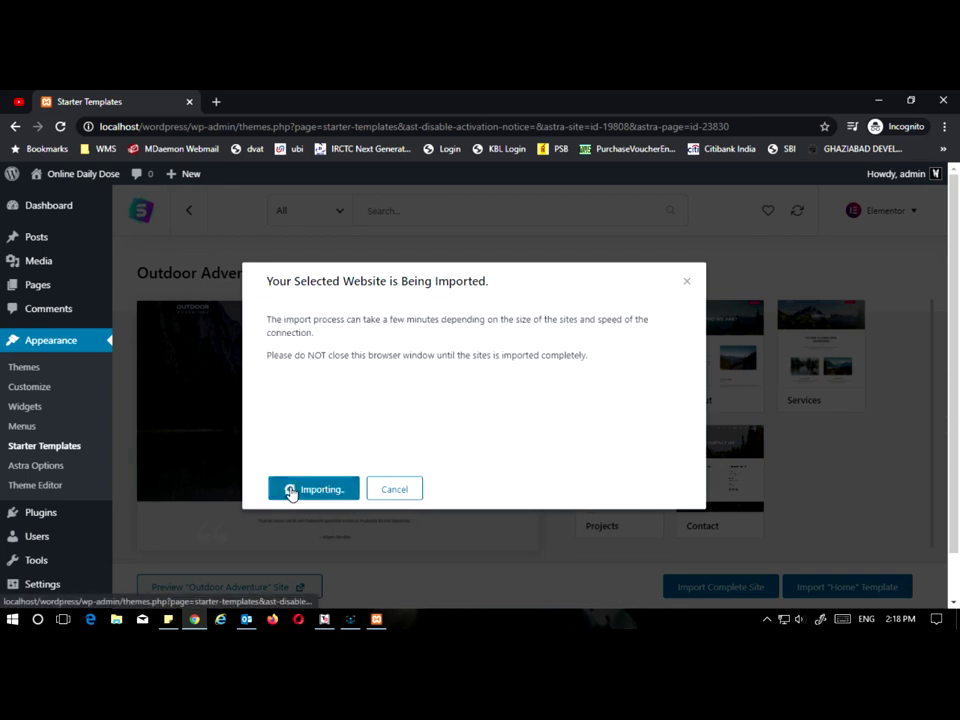